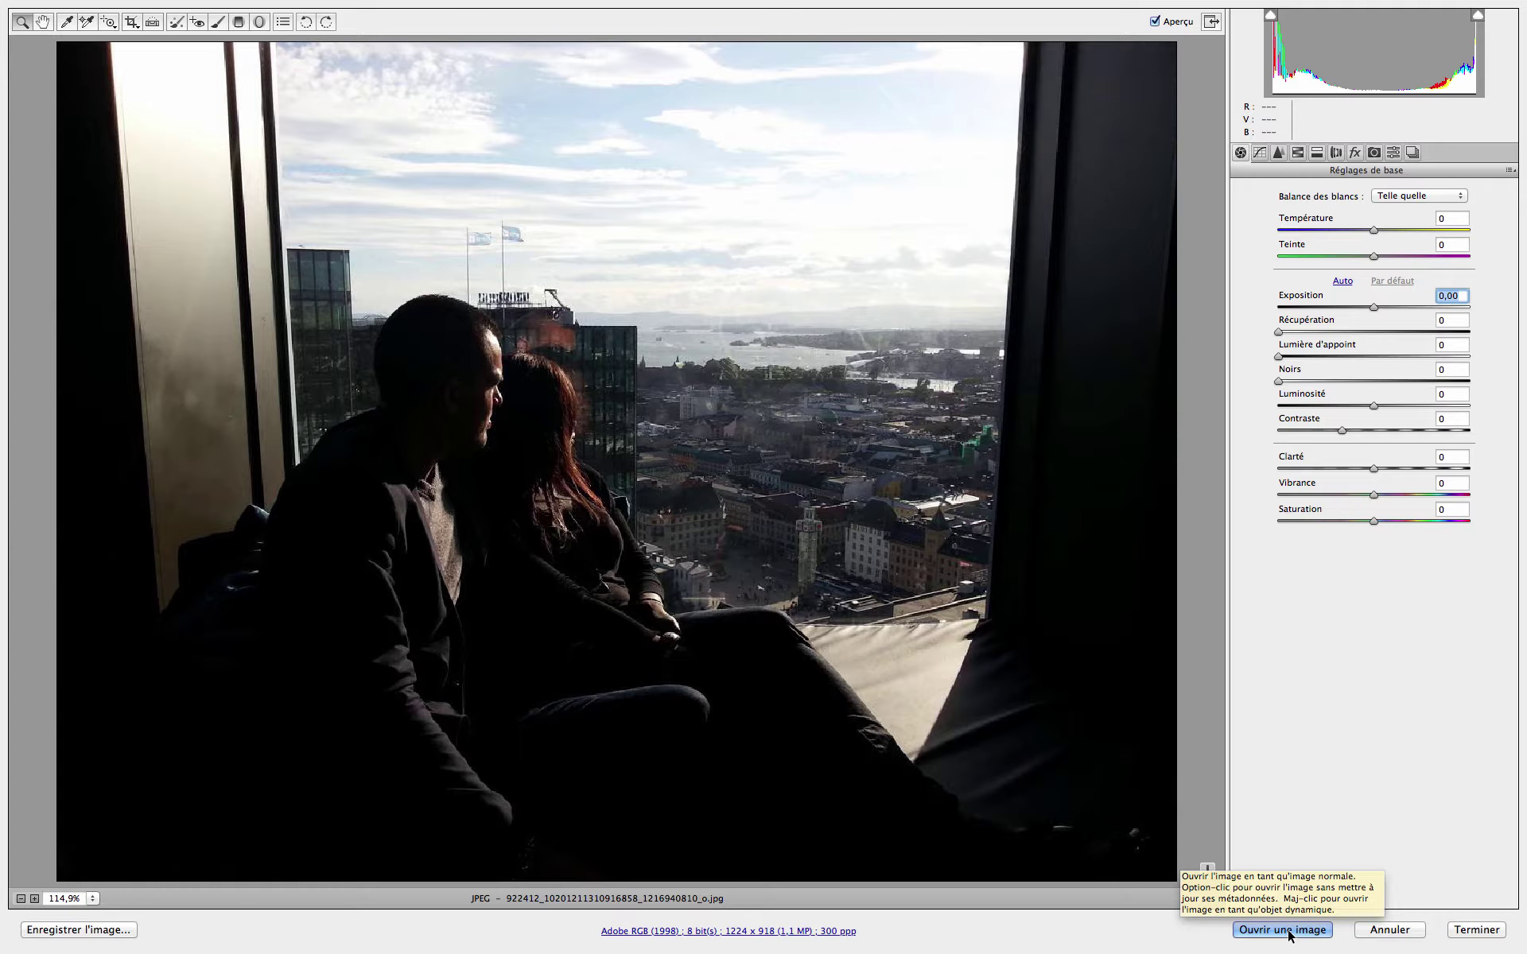
key("alt")
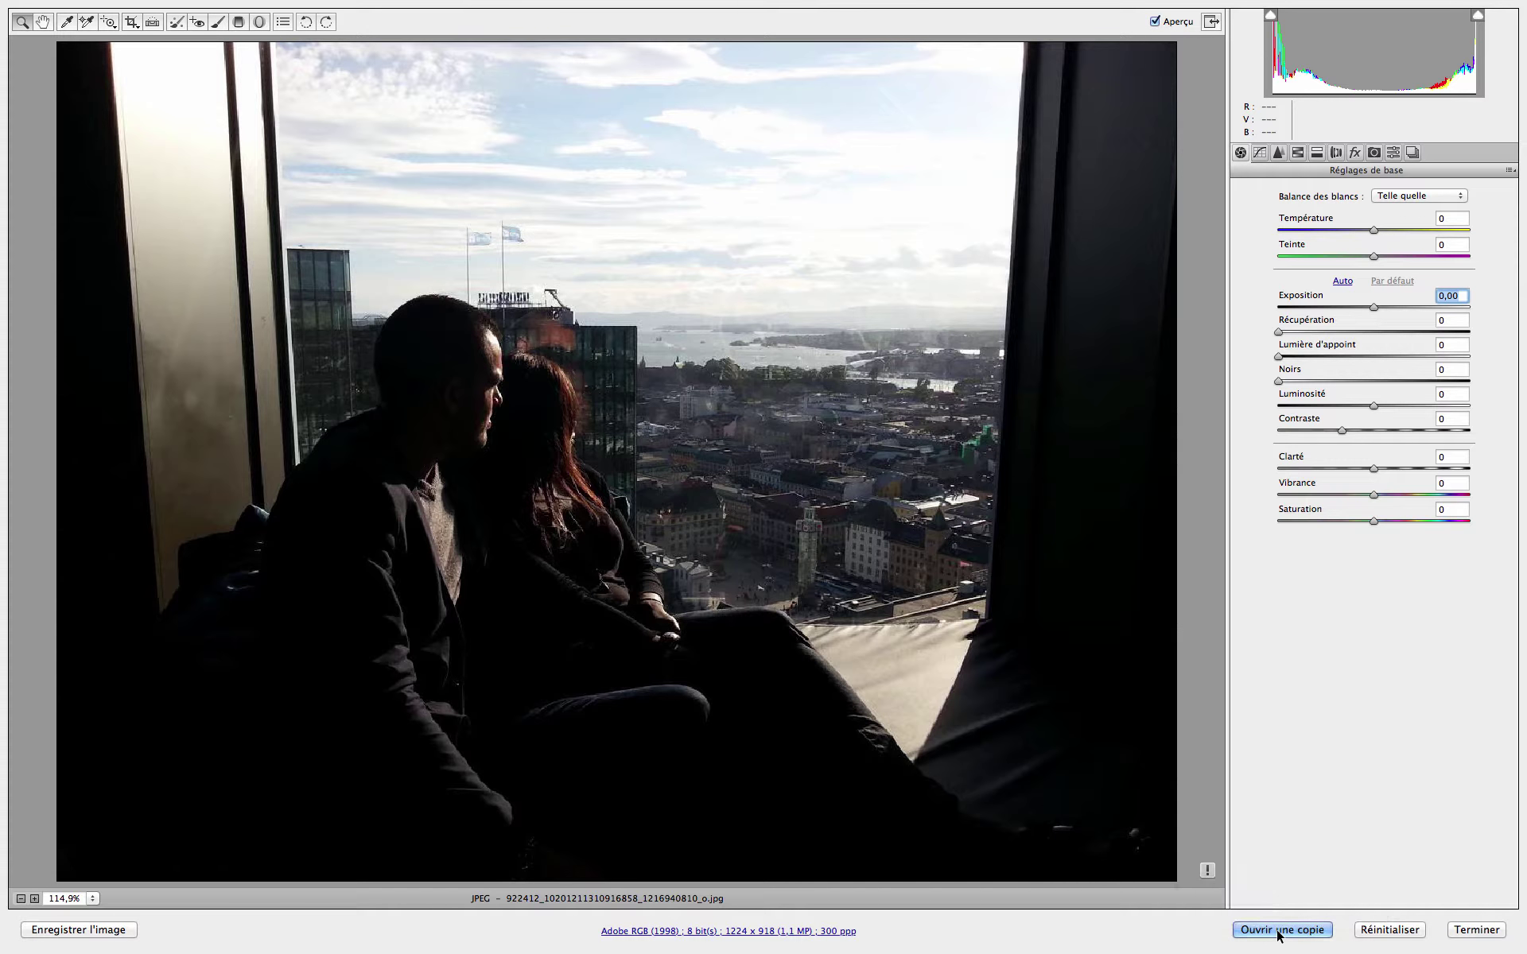
key("shift")
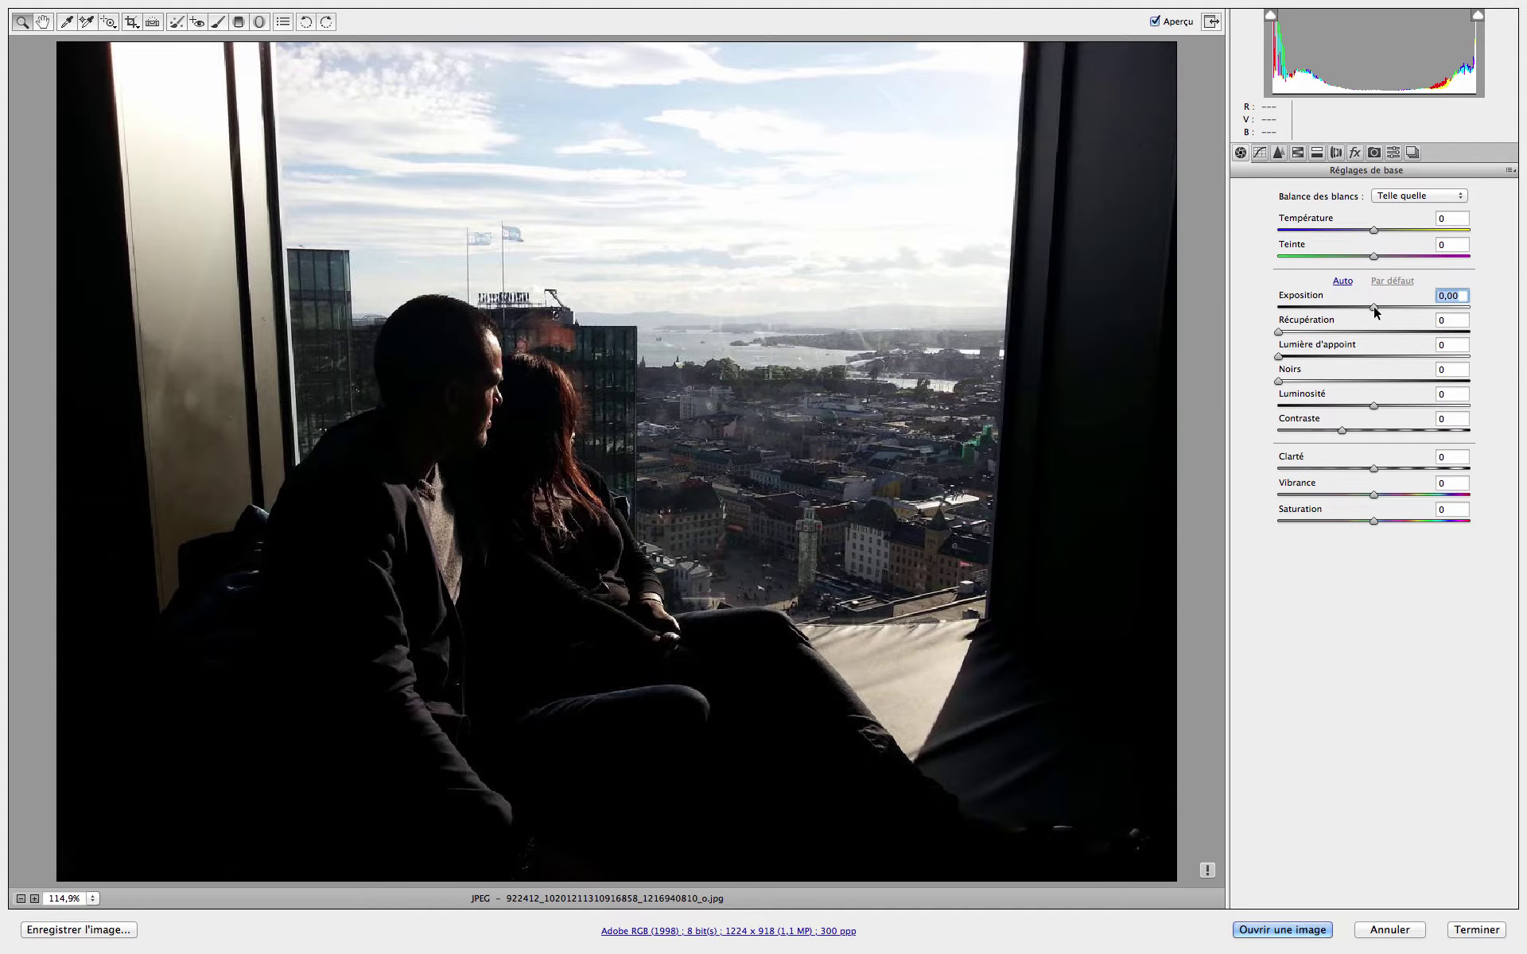
- Darken the photo to recover sky detail by setting Exposition to -4,00, Récupération to 54 and Noirs to 5
left_click_drag(1373, 307, 1262, 305)
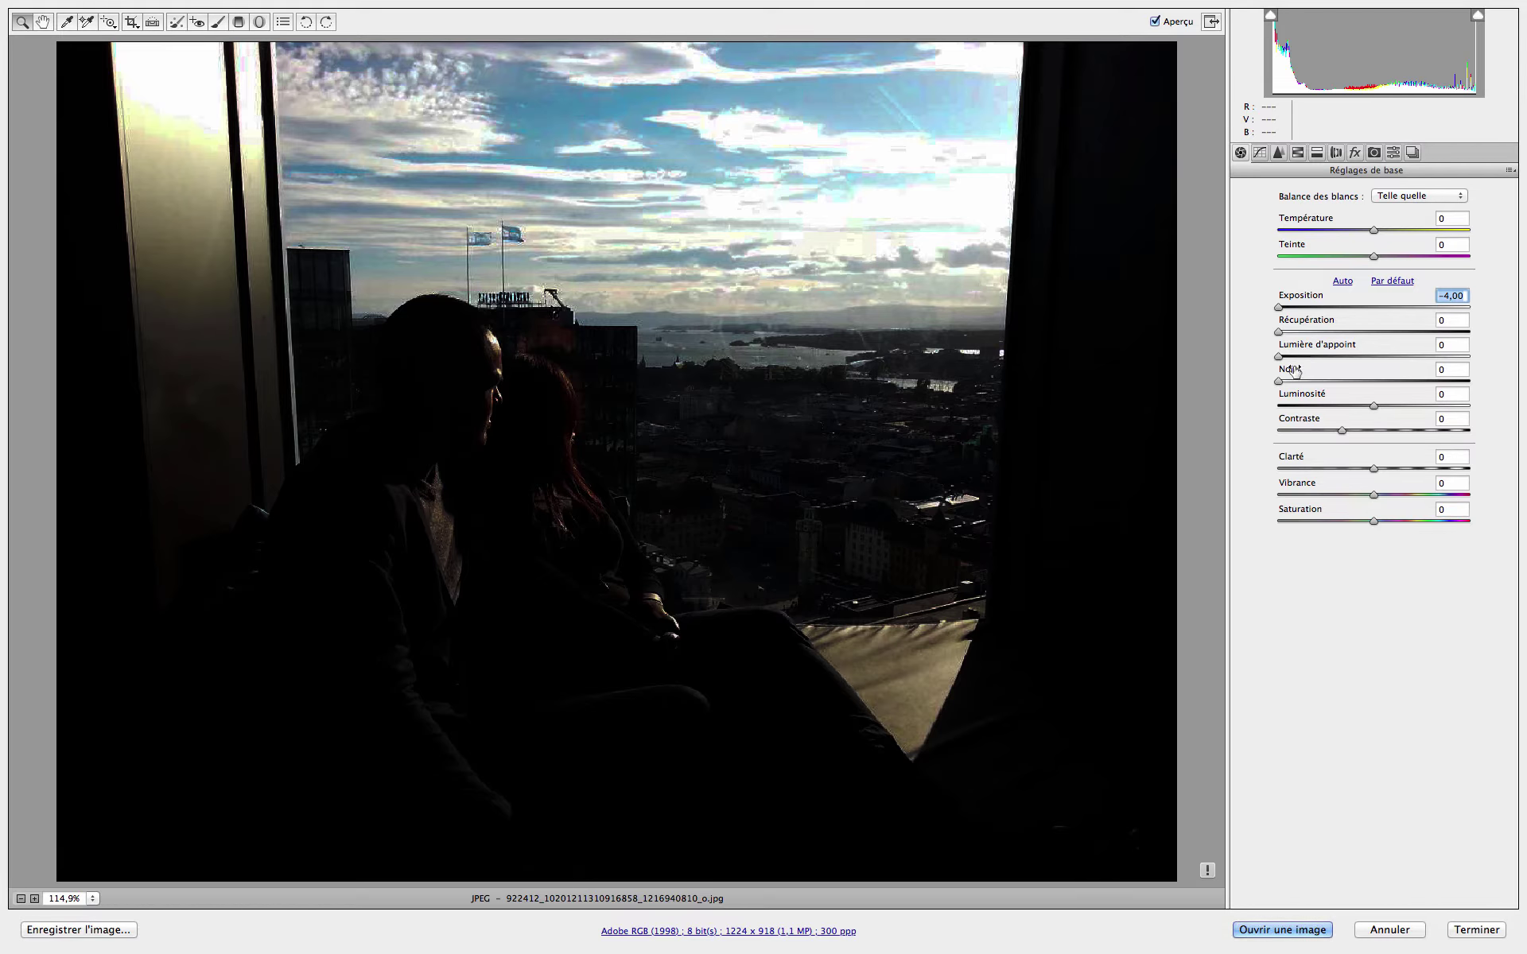
left_click(1278, 333)
left_click_drag(1277, 332, 1381, 334)
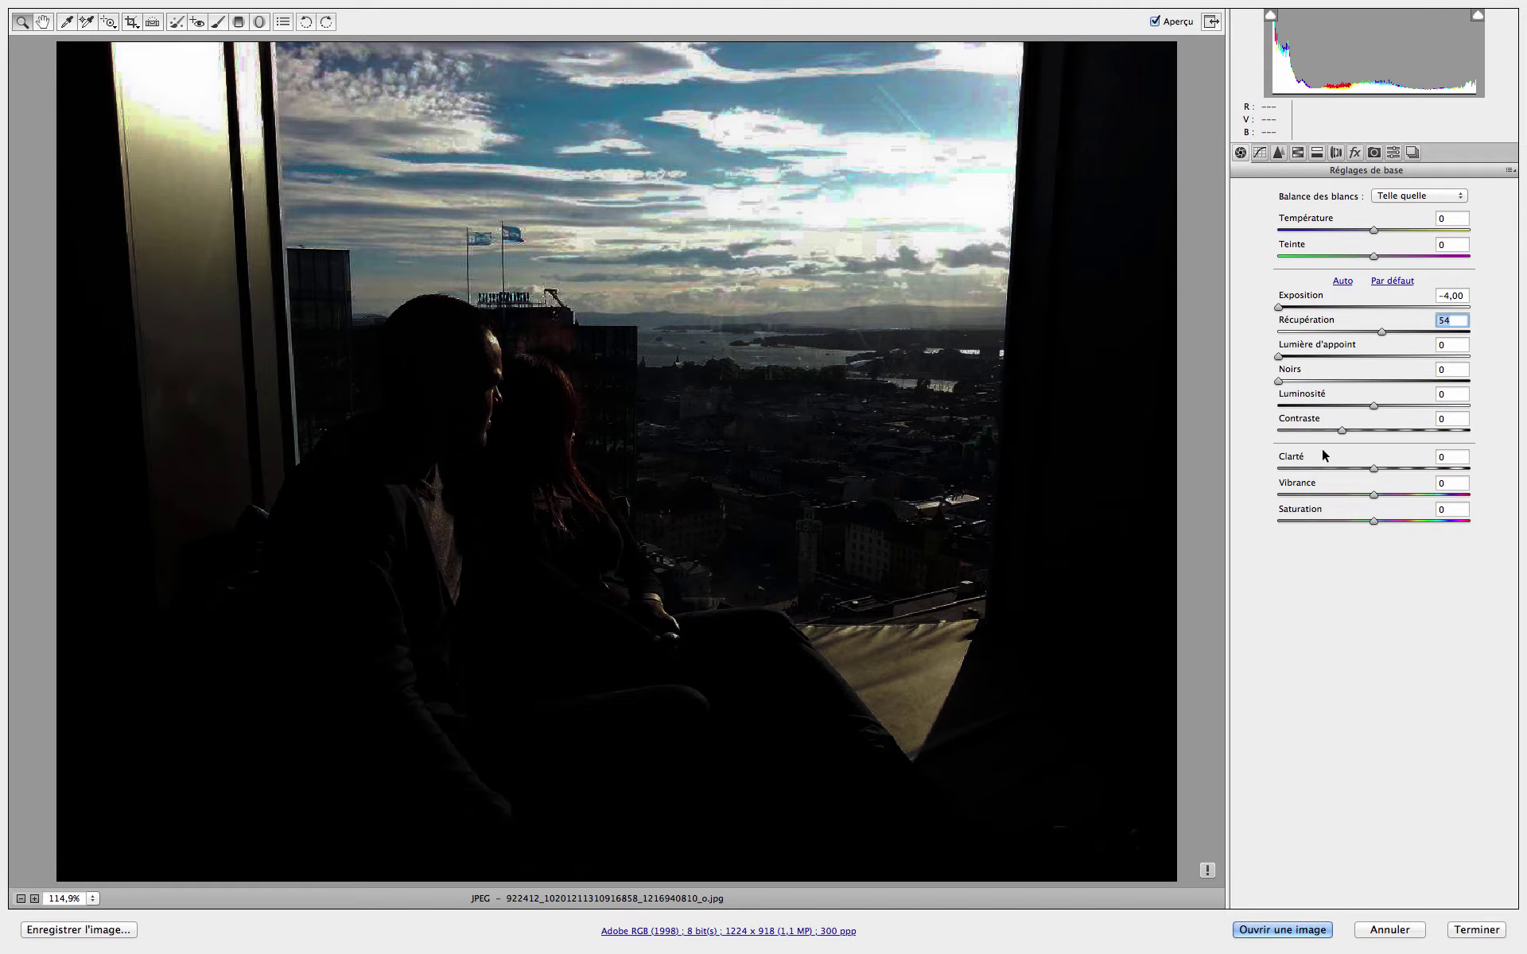
left_click_drag(1279, 382, 1288, 388)
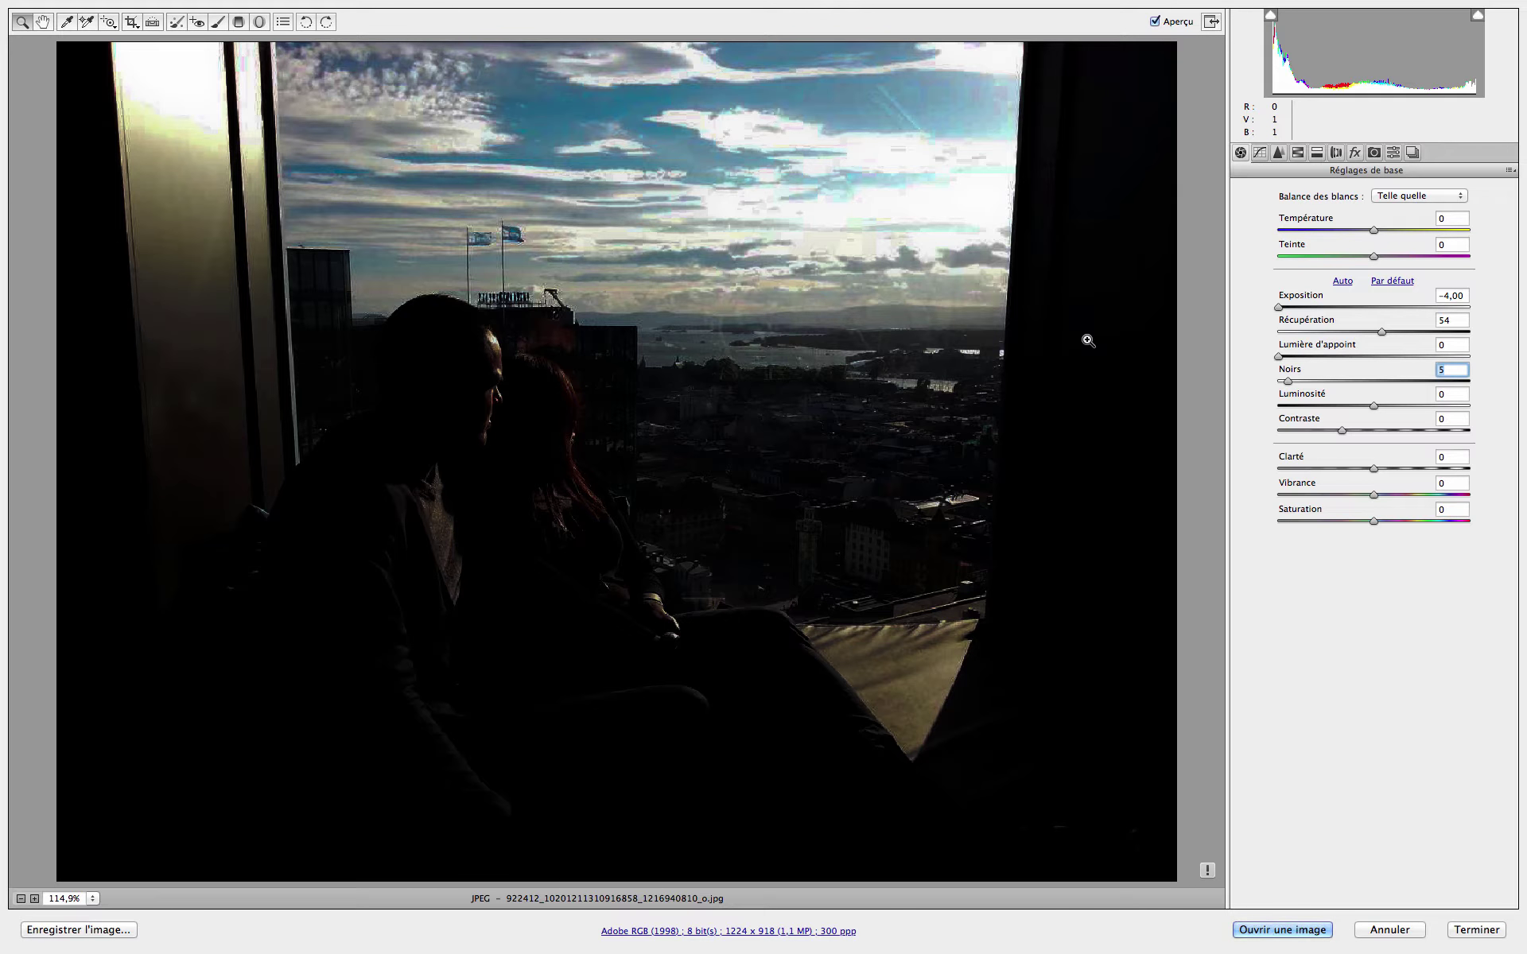
- Open the photo as a smart object and duplicate it as an independent one with Nouvel objet dynamique par Copier
key("shift")
left_click(1308, 936, "shift")
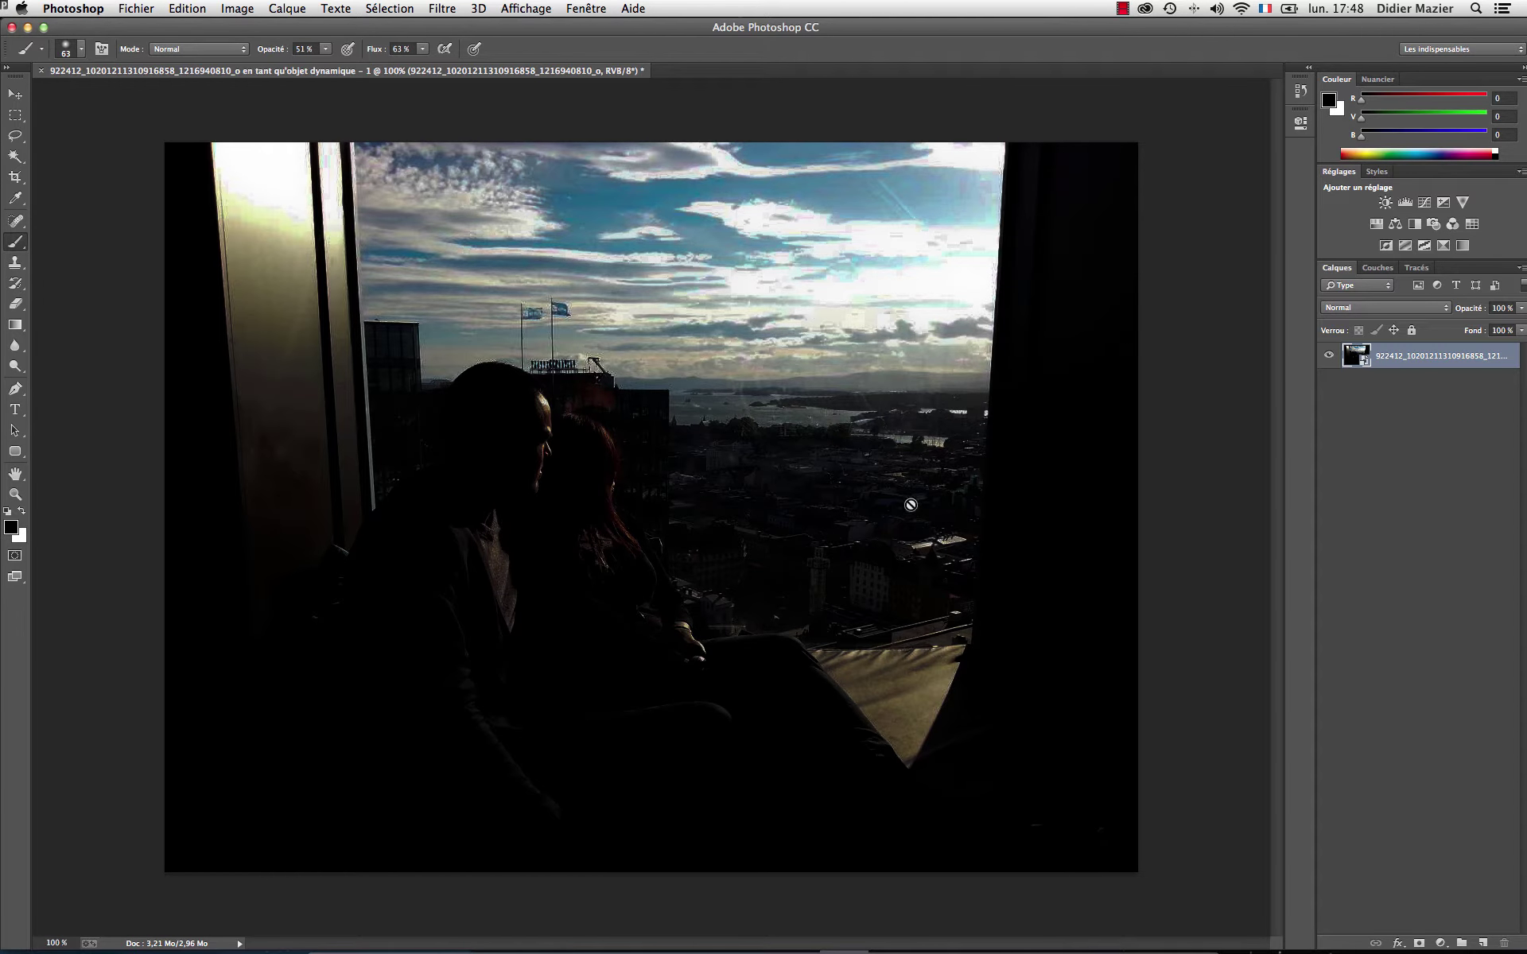
right_click(1392, 356)
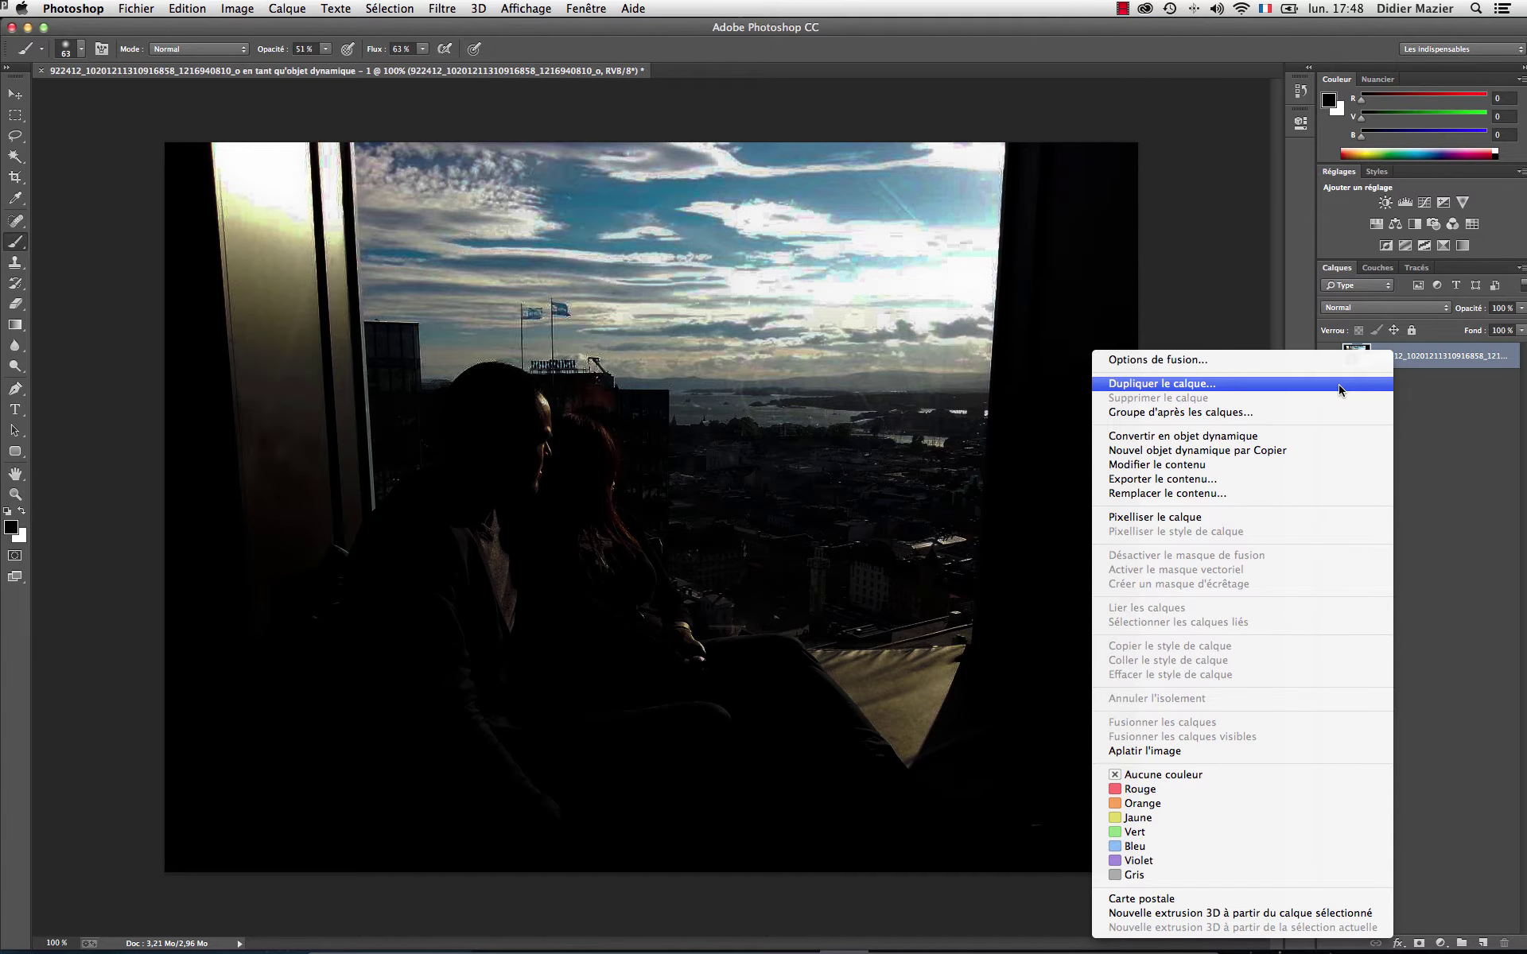
left_click(1314, 451)
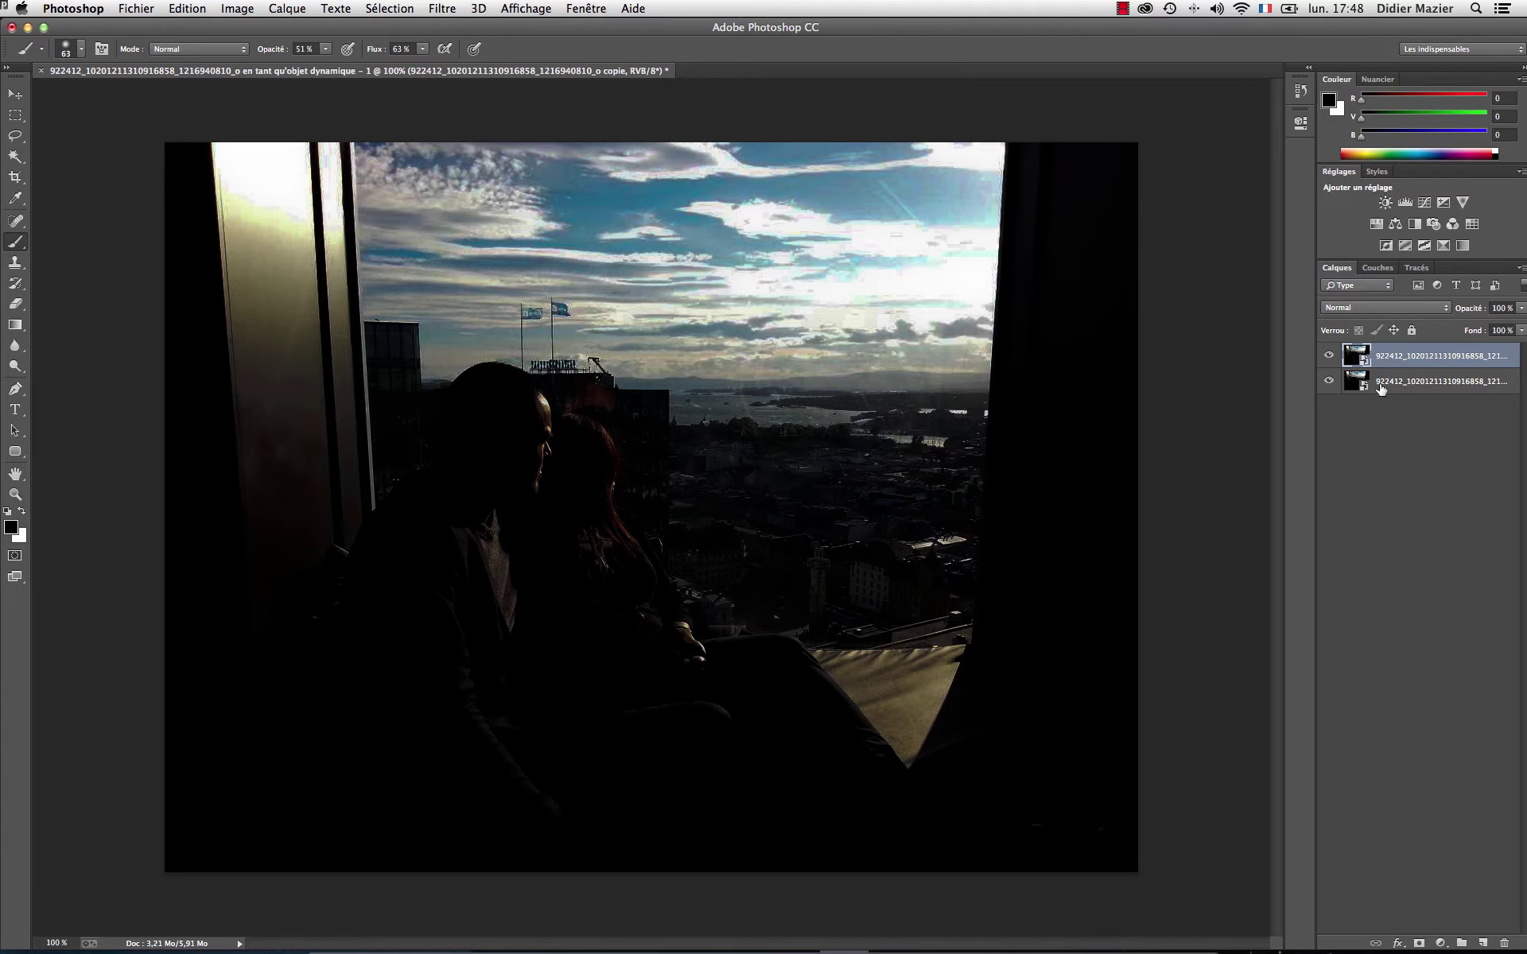
- Reset Exposition, Récupération and Noirs to 0 in the lower smart object's Camera Raw settings and apply the change
left_click(1380, 387)
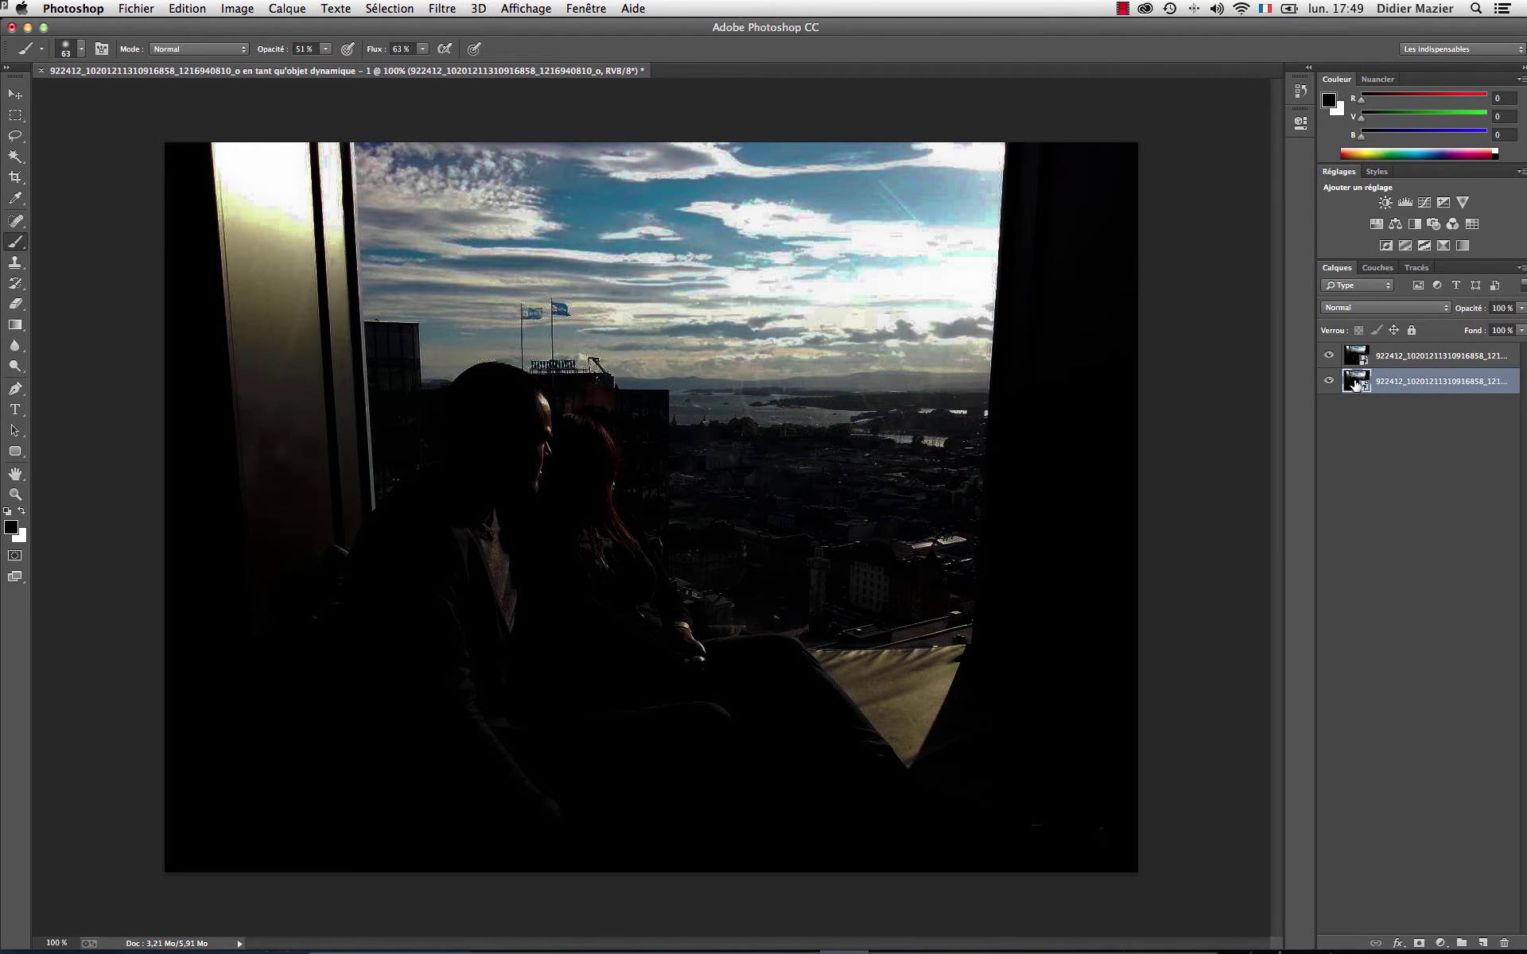
double_click(1355, 382)
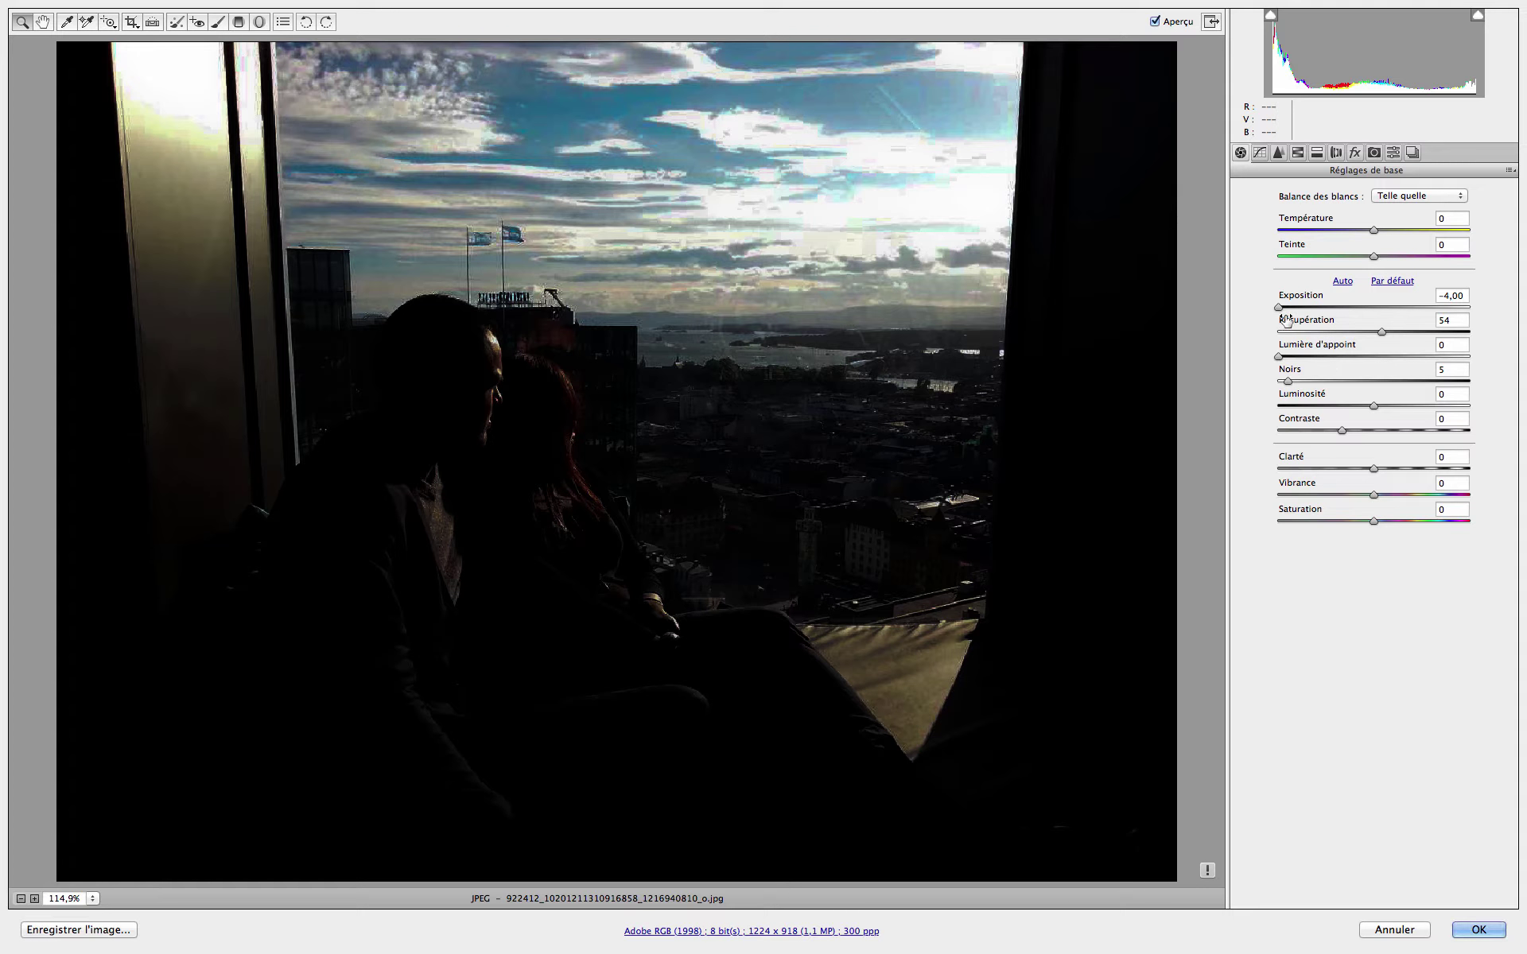
left_click(1447, 297)
type("0")
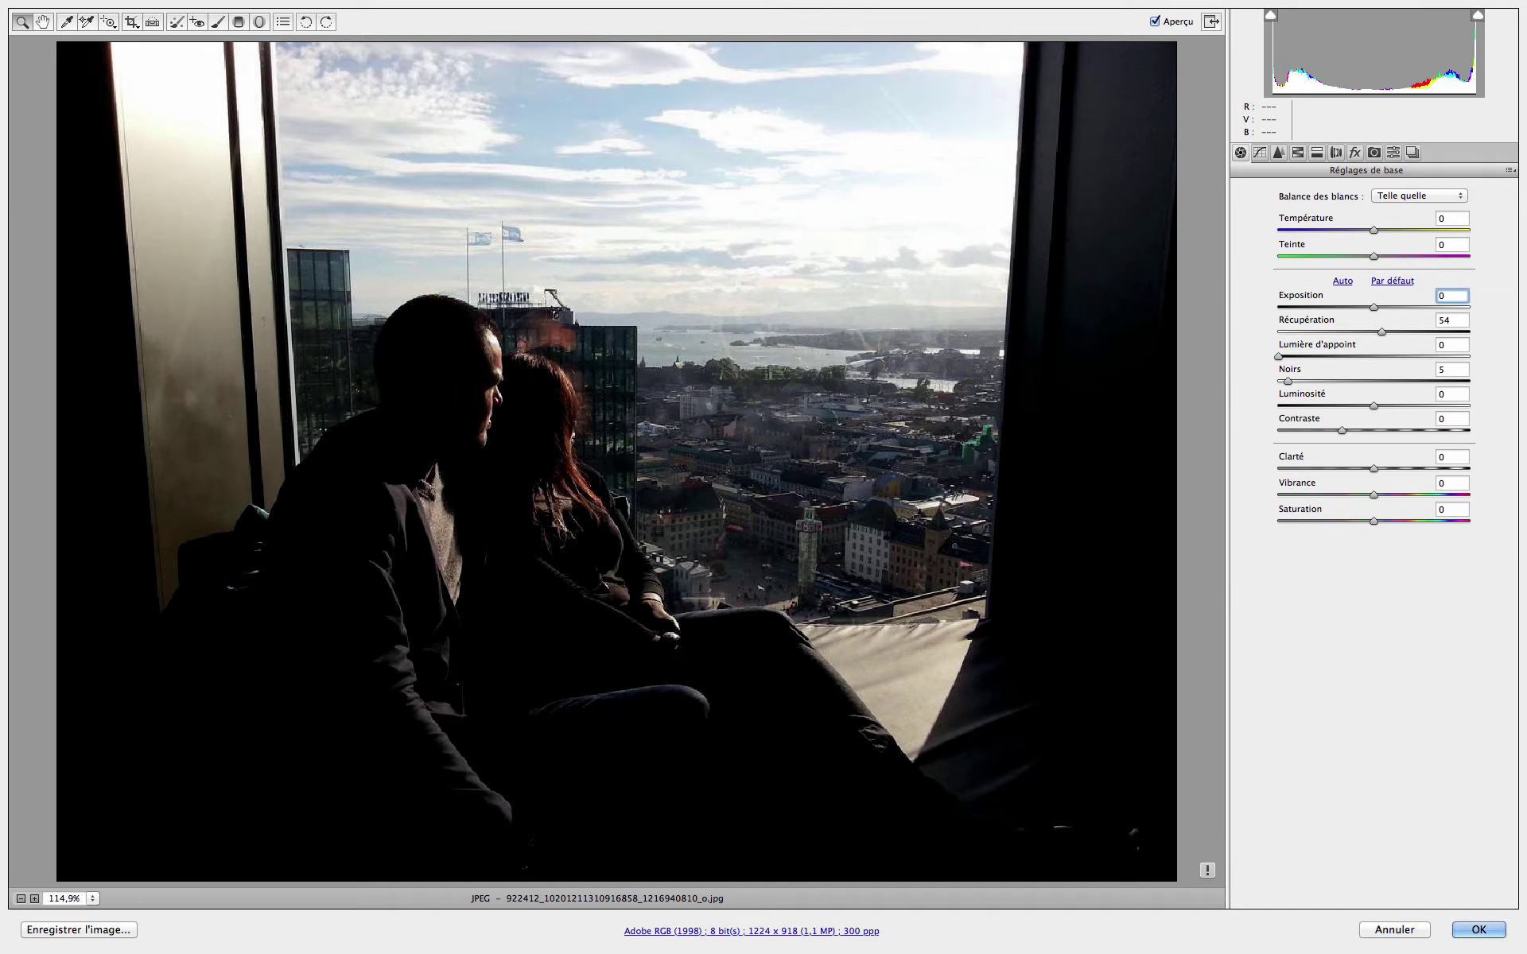
double_click(1381, 332)
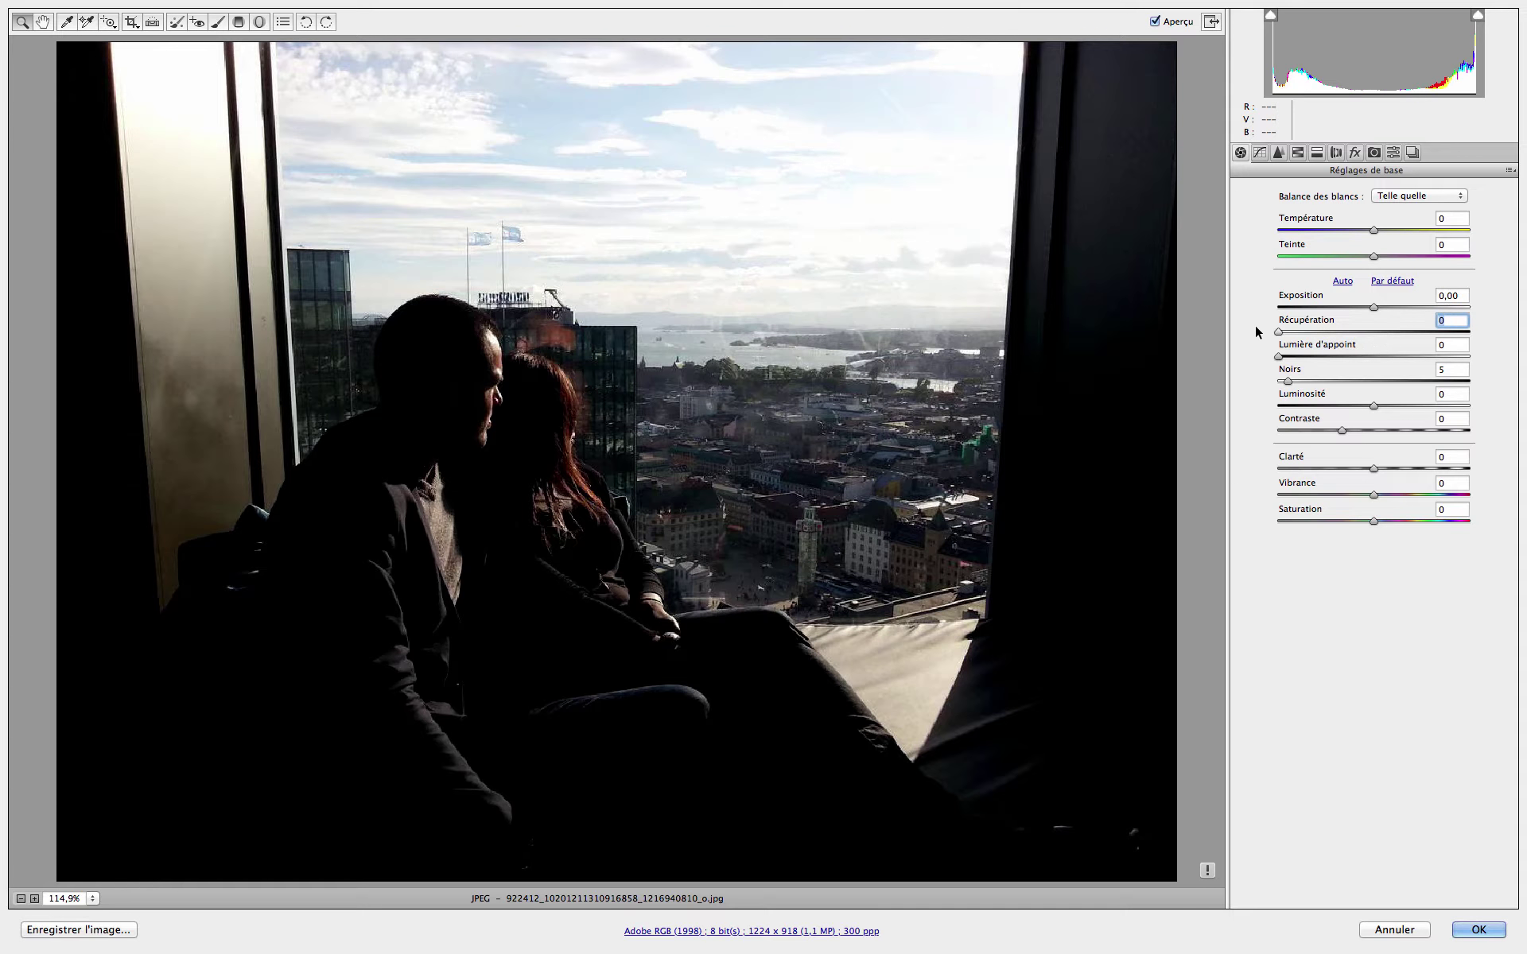
double_click(1288, 382)
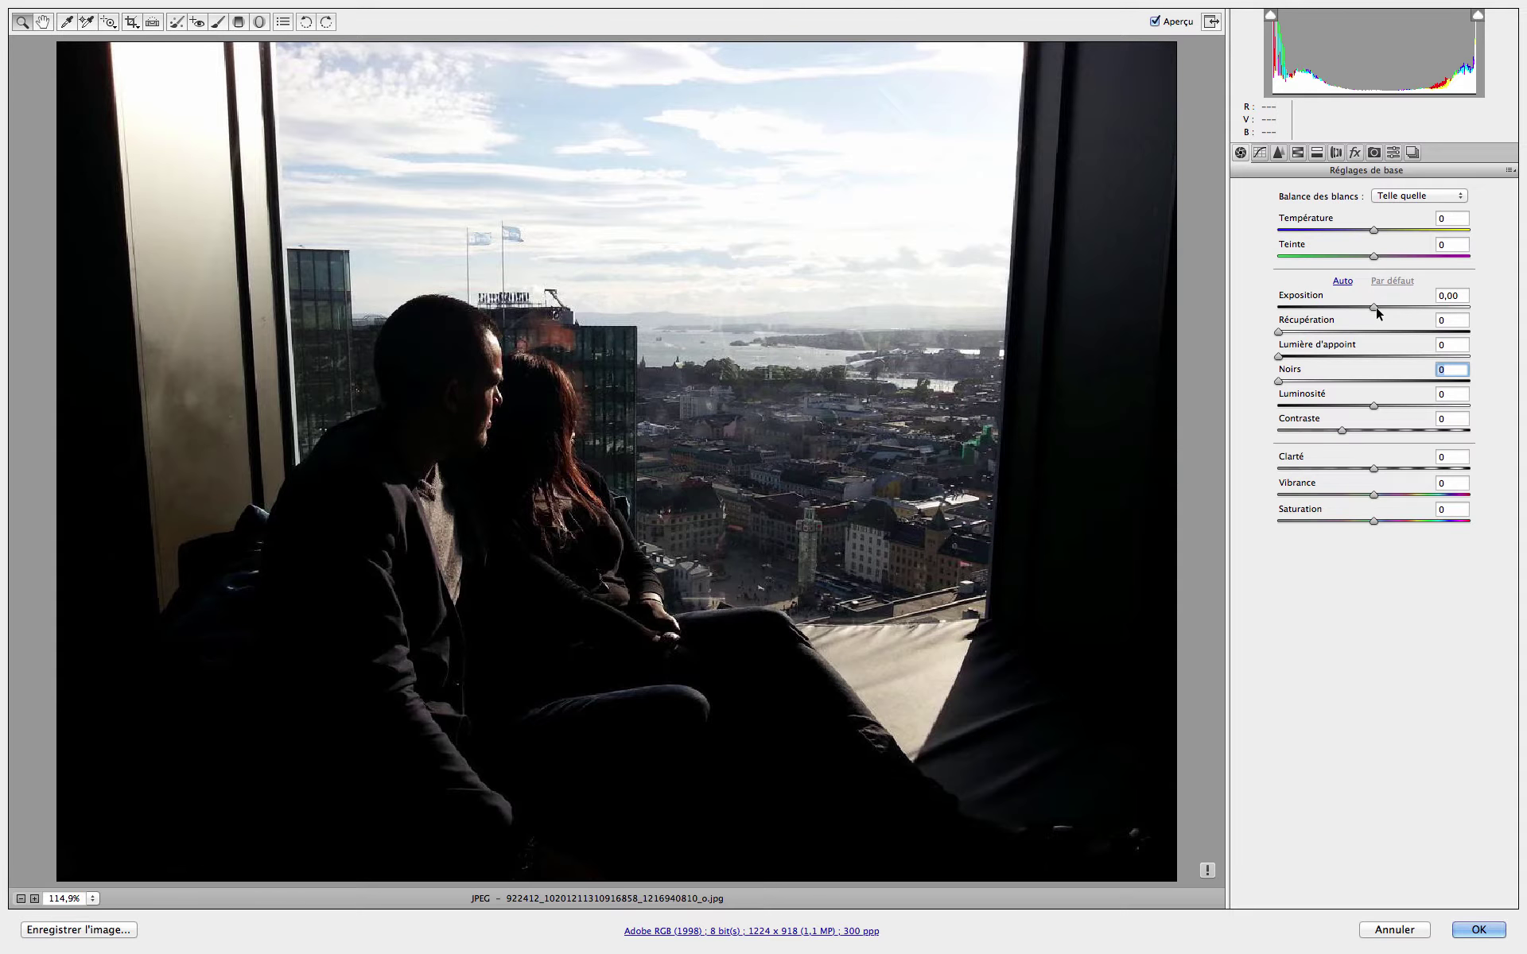
mouse_move(1375, 307)
left_mouse_down()
mouse_move(1460, 314)
mouse_move(1361, 310)
left_mouse_up()
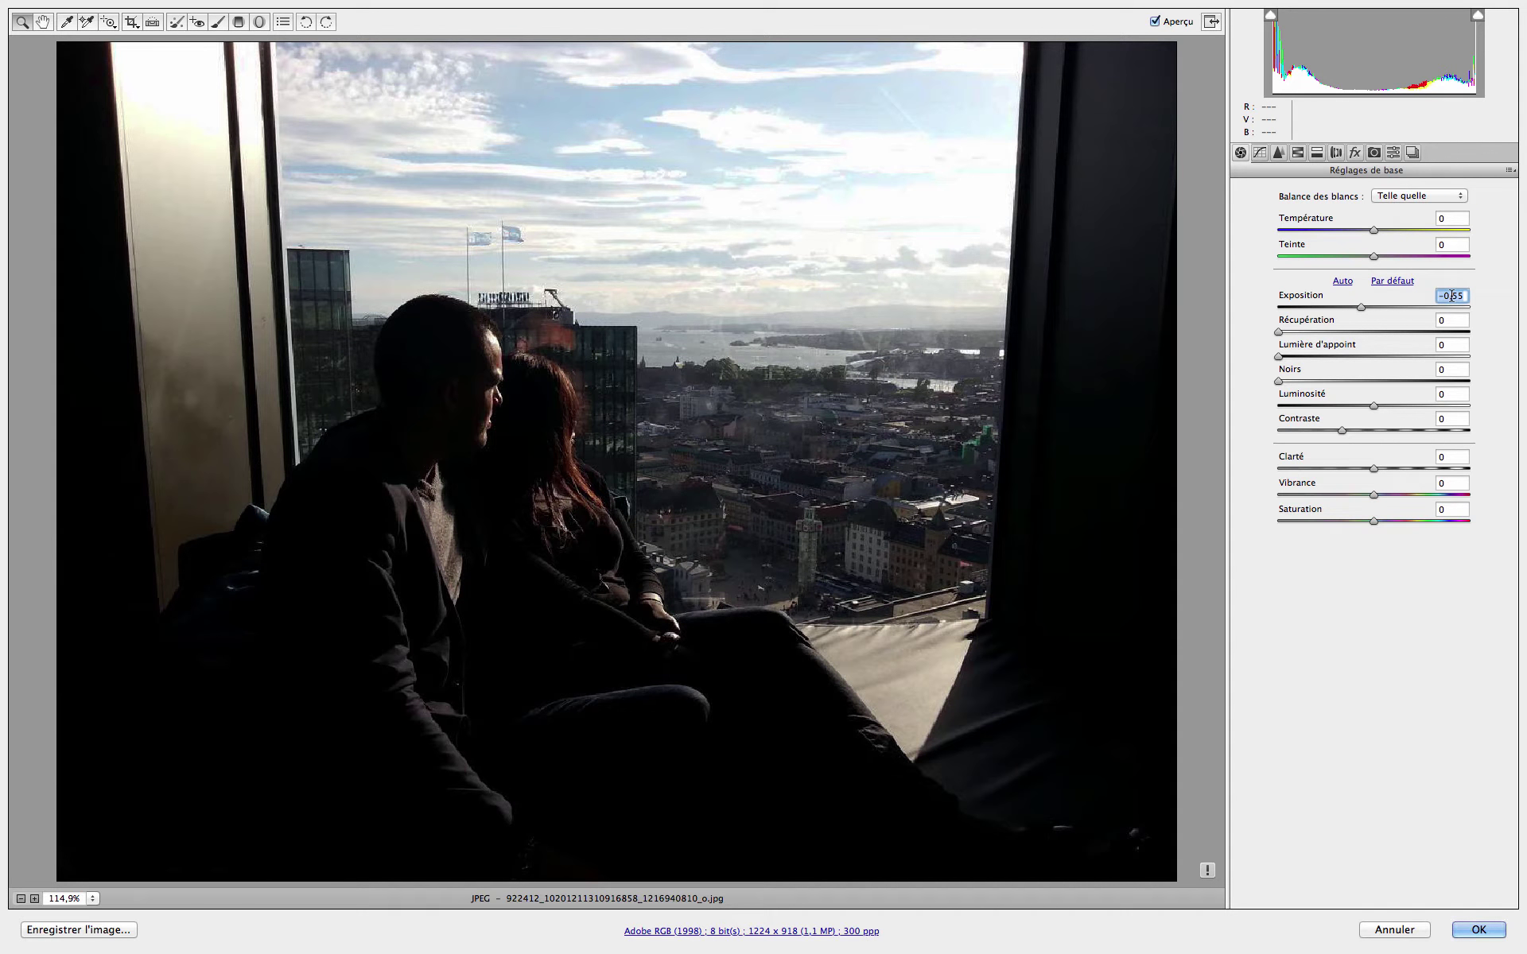
type("0")
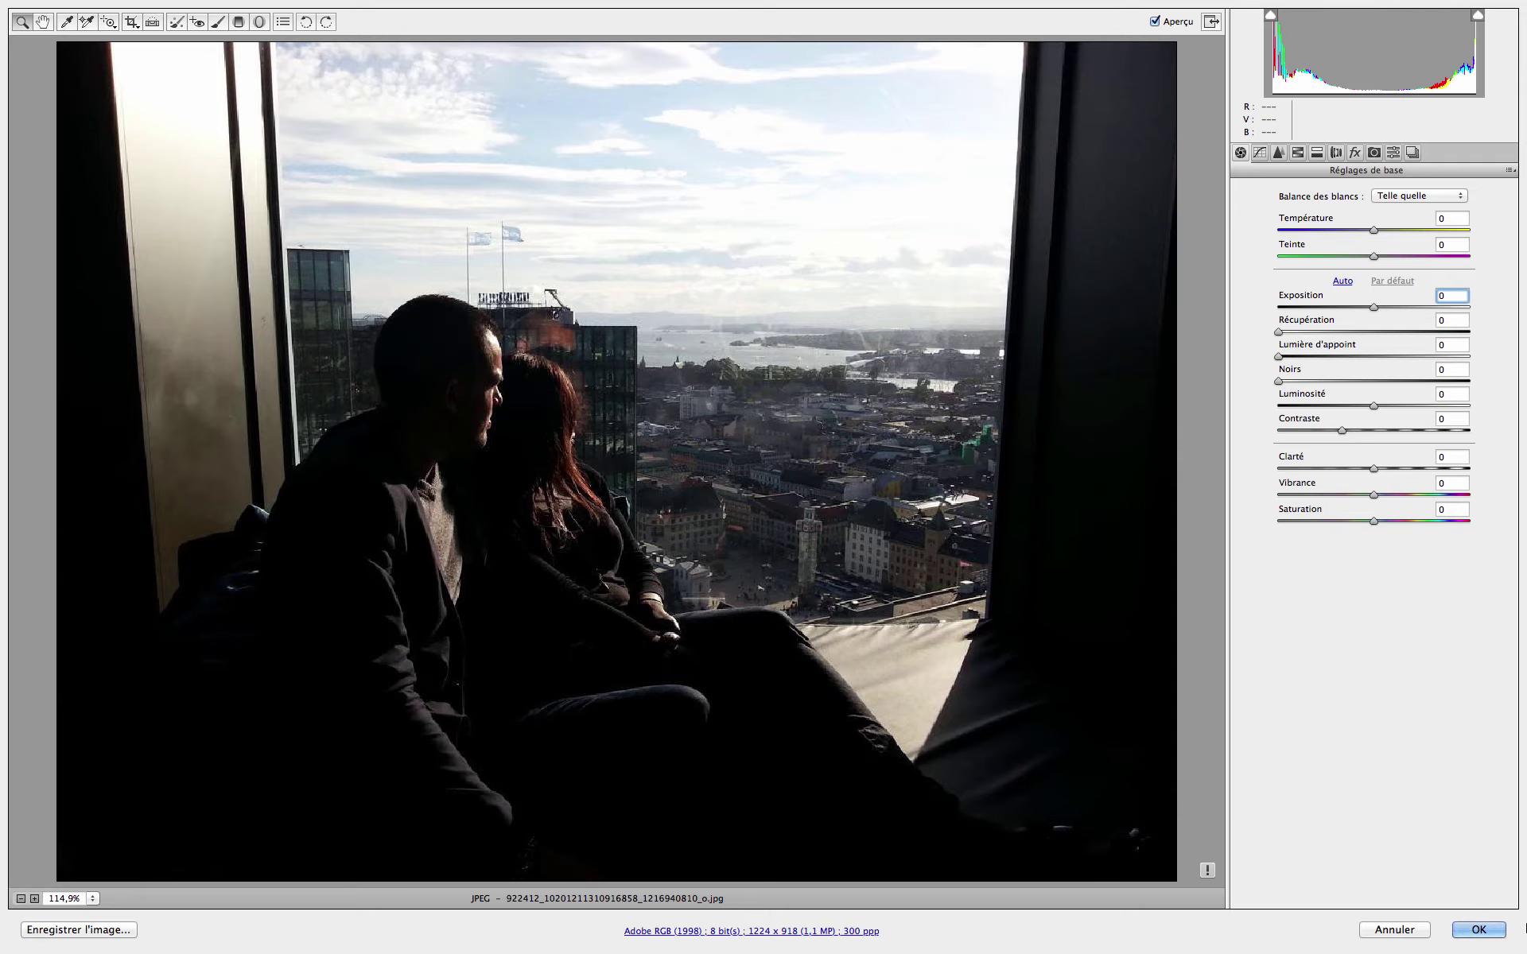
left_click(1476, 929)
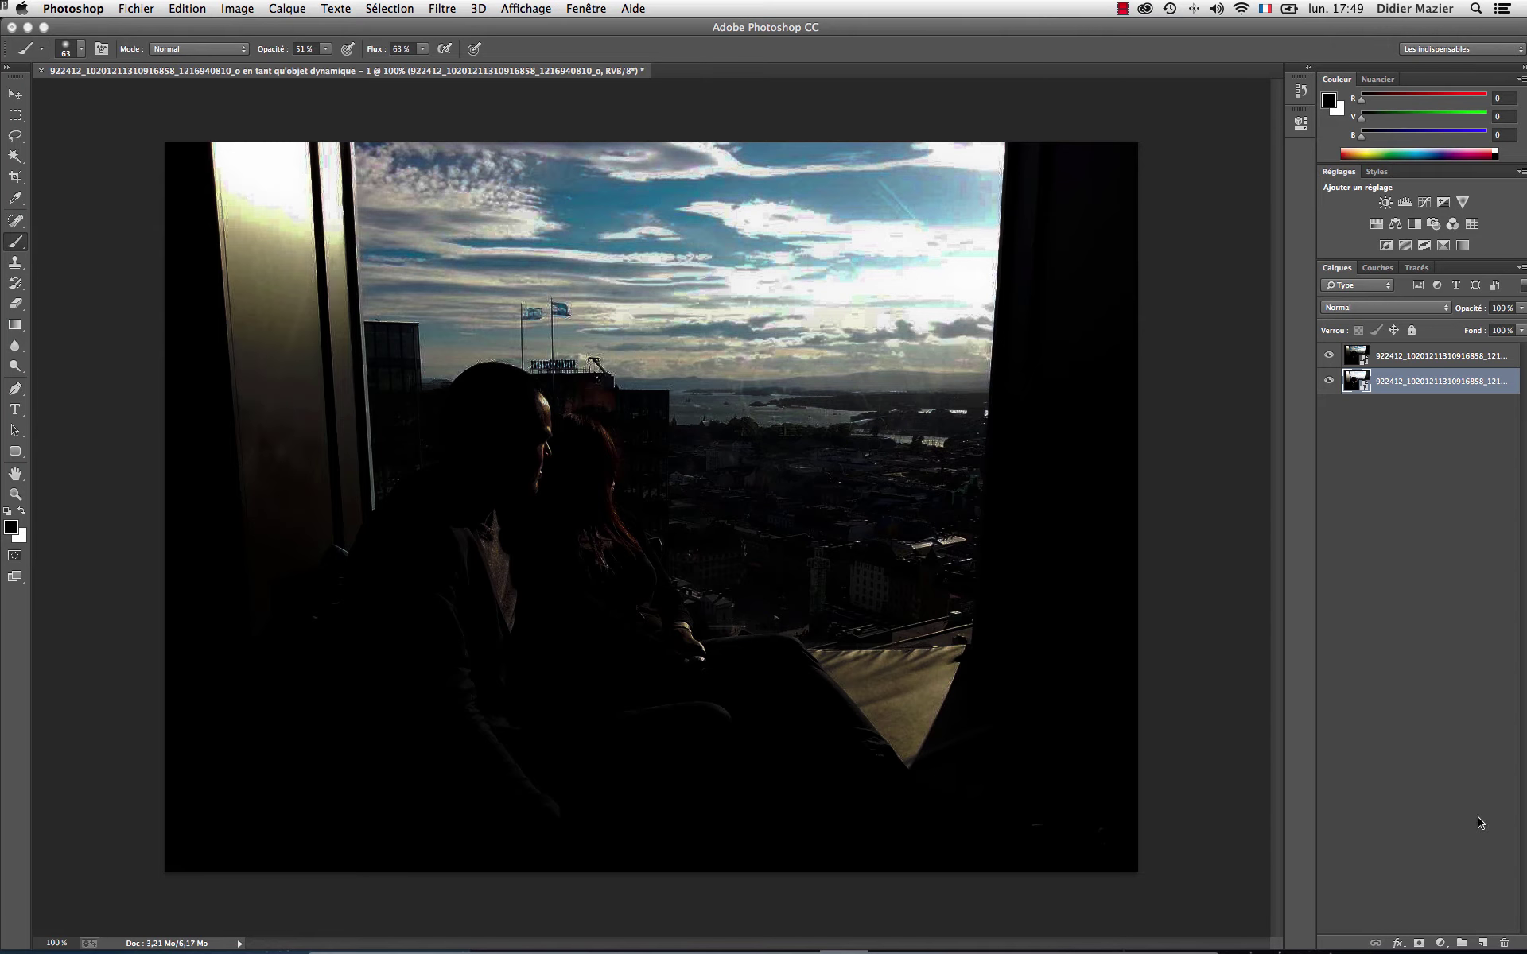
- Hide the dark upper smart object with a fully black layer mask and compare the layers by toggling its visibility
left_click(1328, 356)
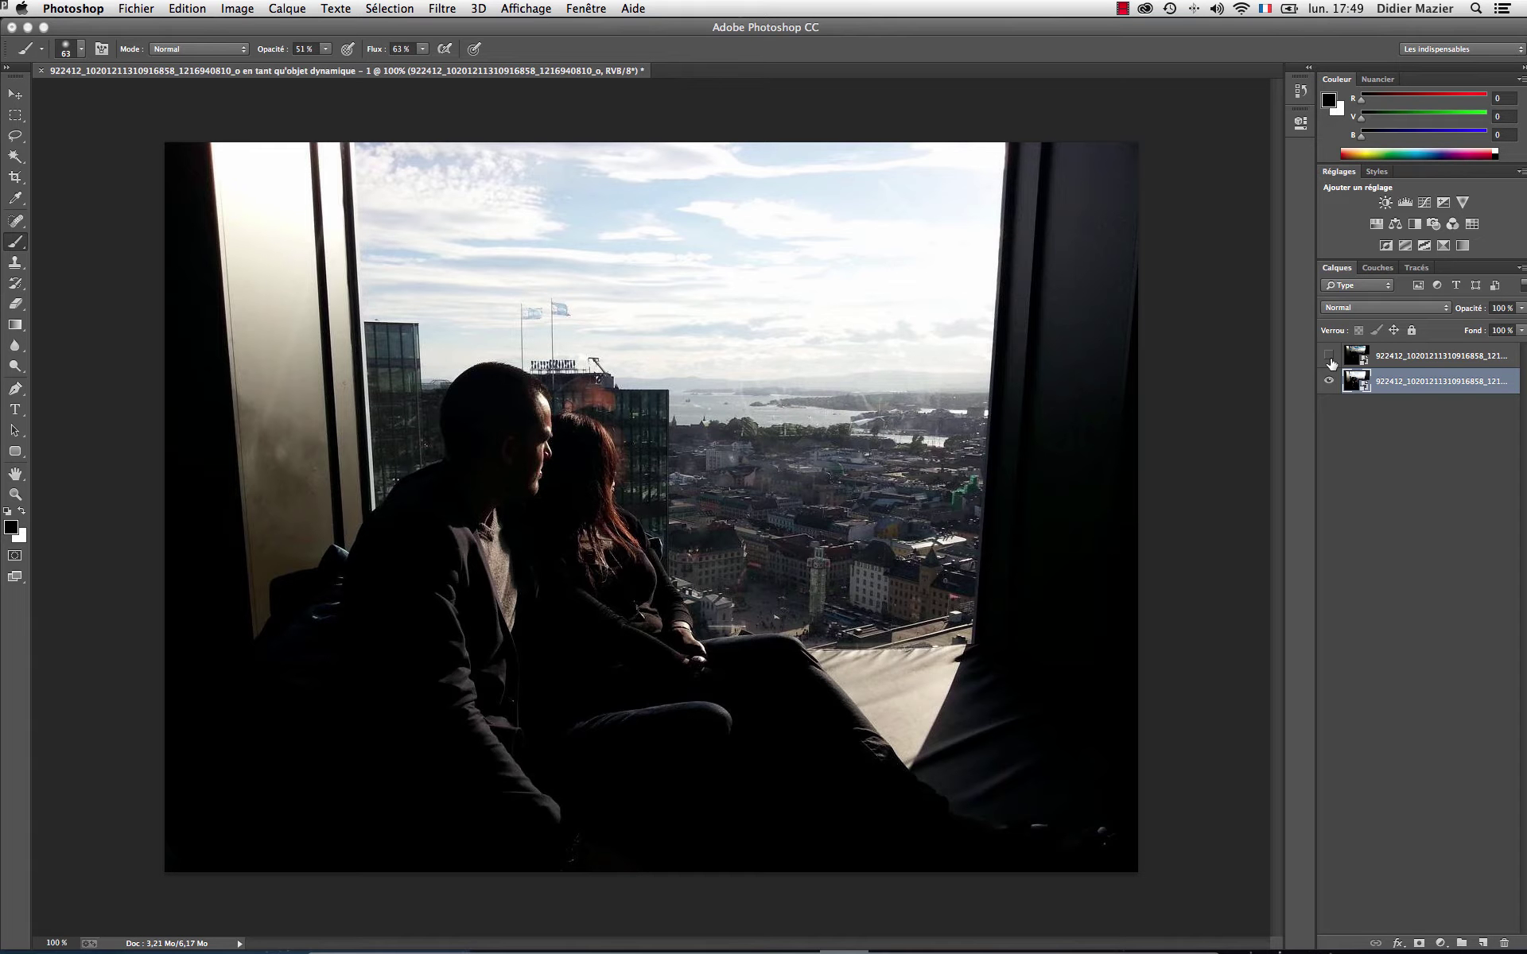
left_click(1328, 356)
left_click(1423, 355)
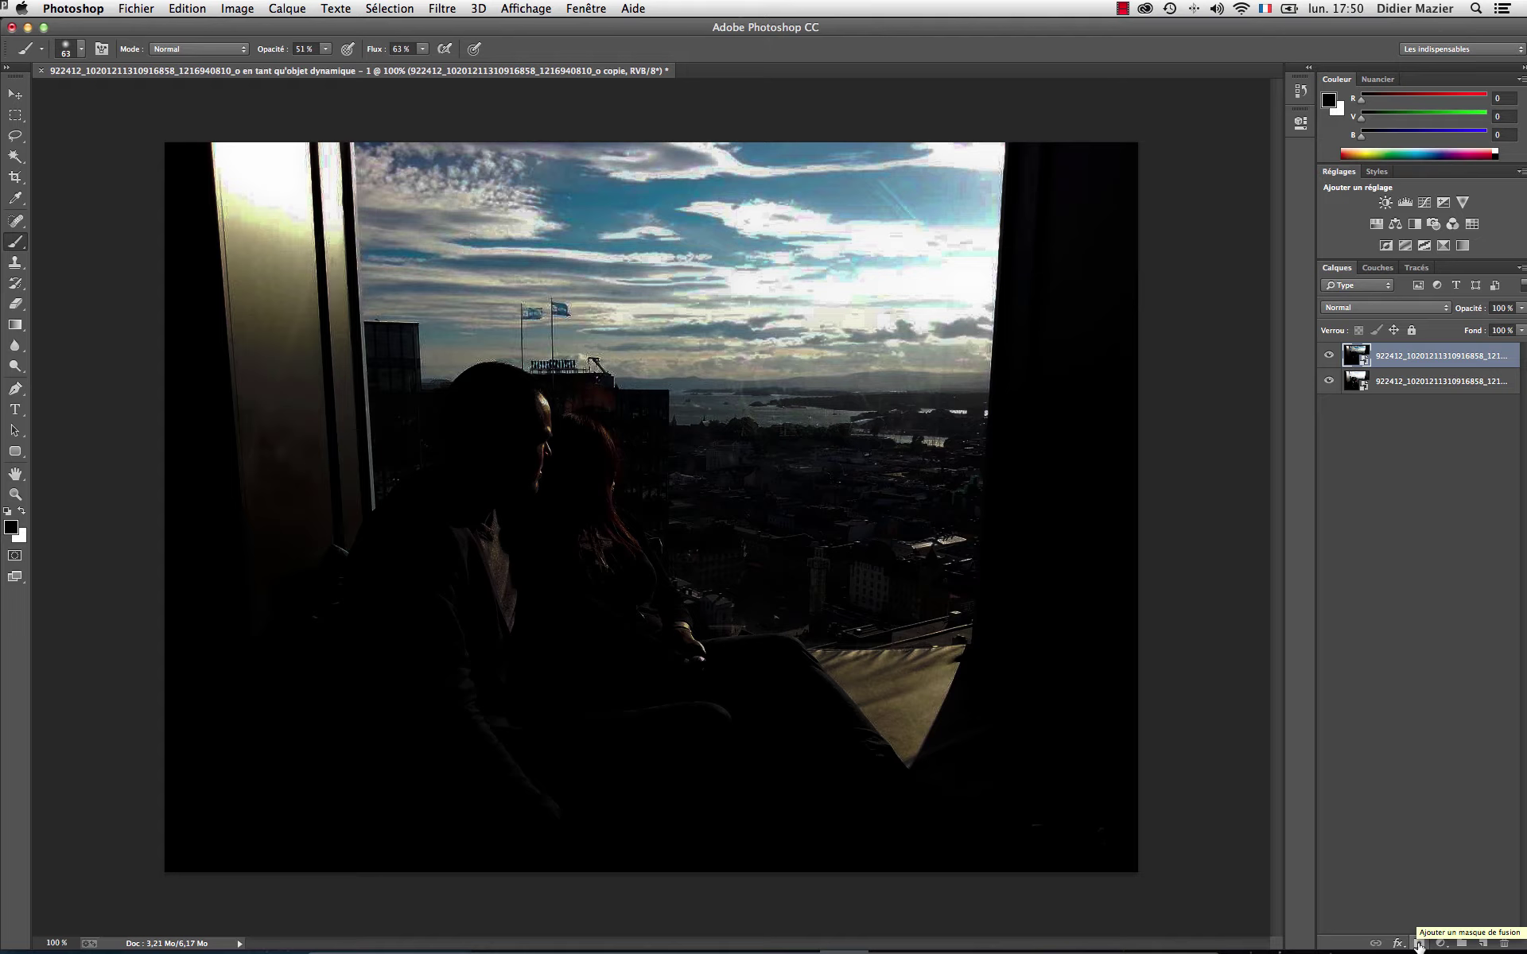
left_click(1420, 944, "alt")
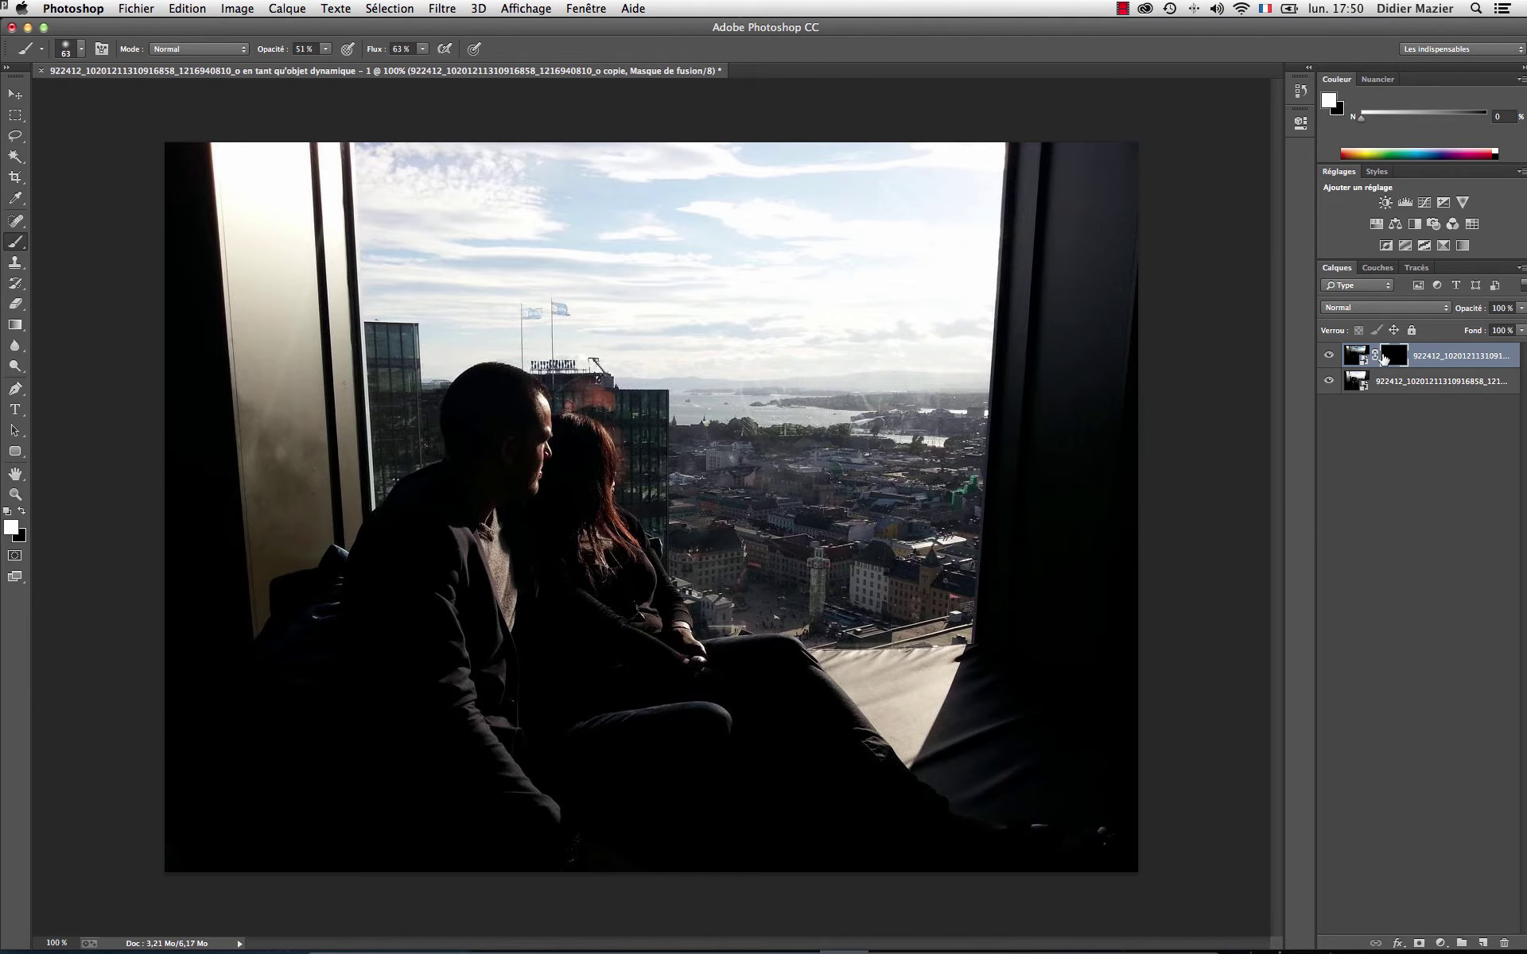
left_click(1329, 356)
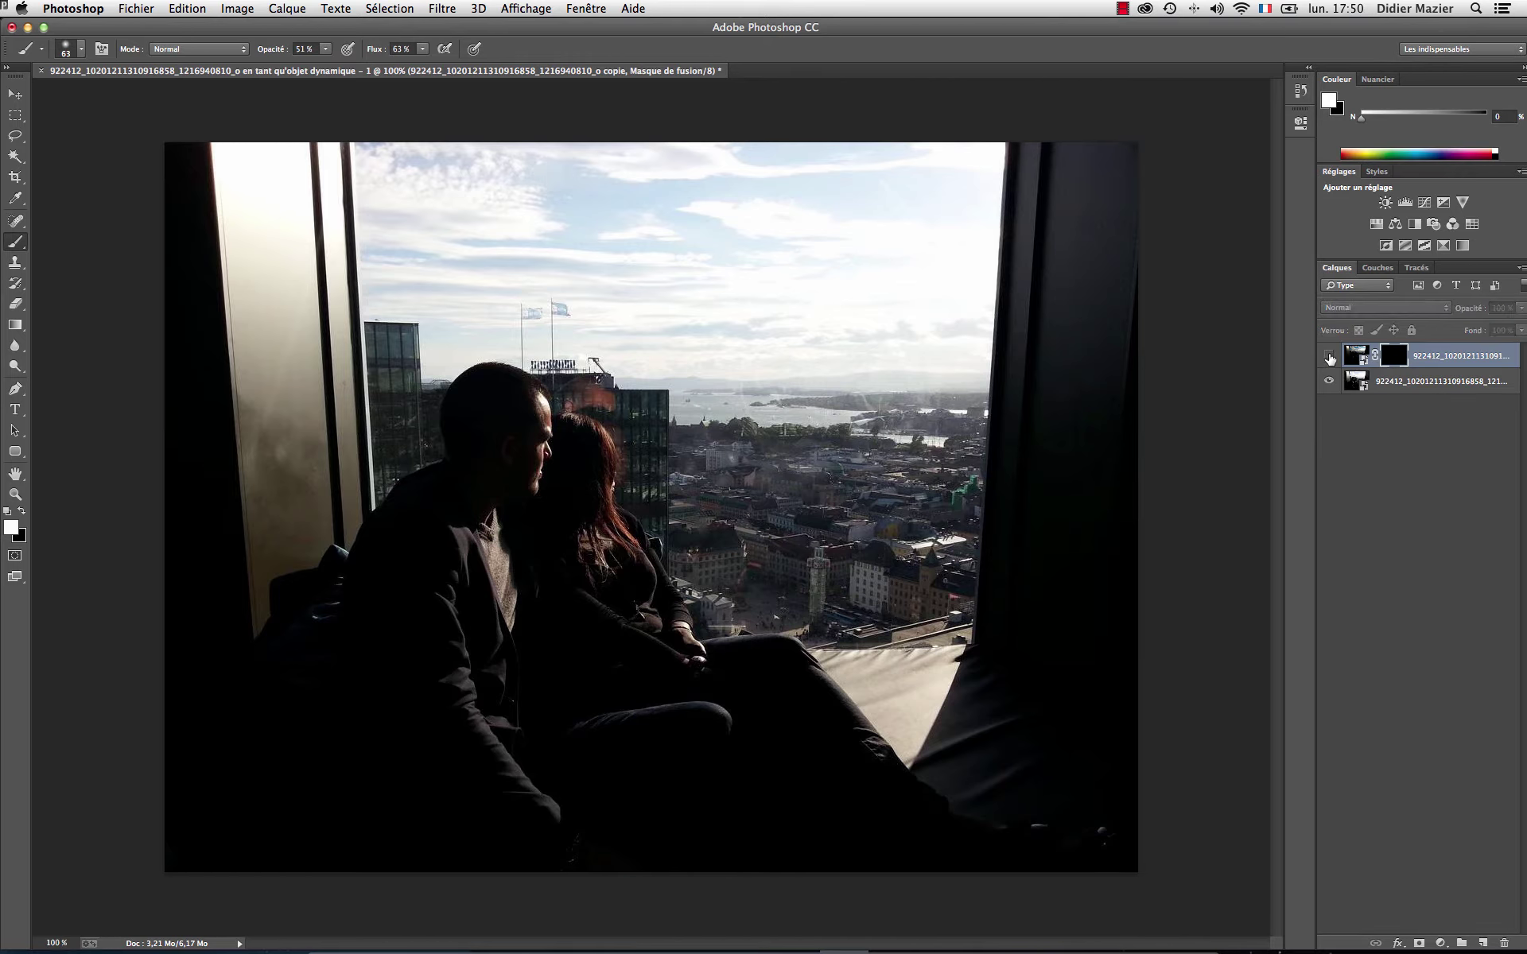
left_click(1329, 356)
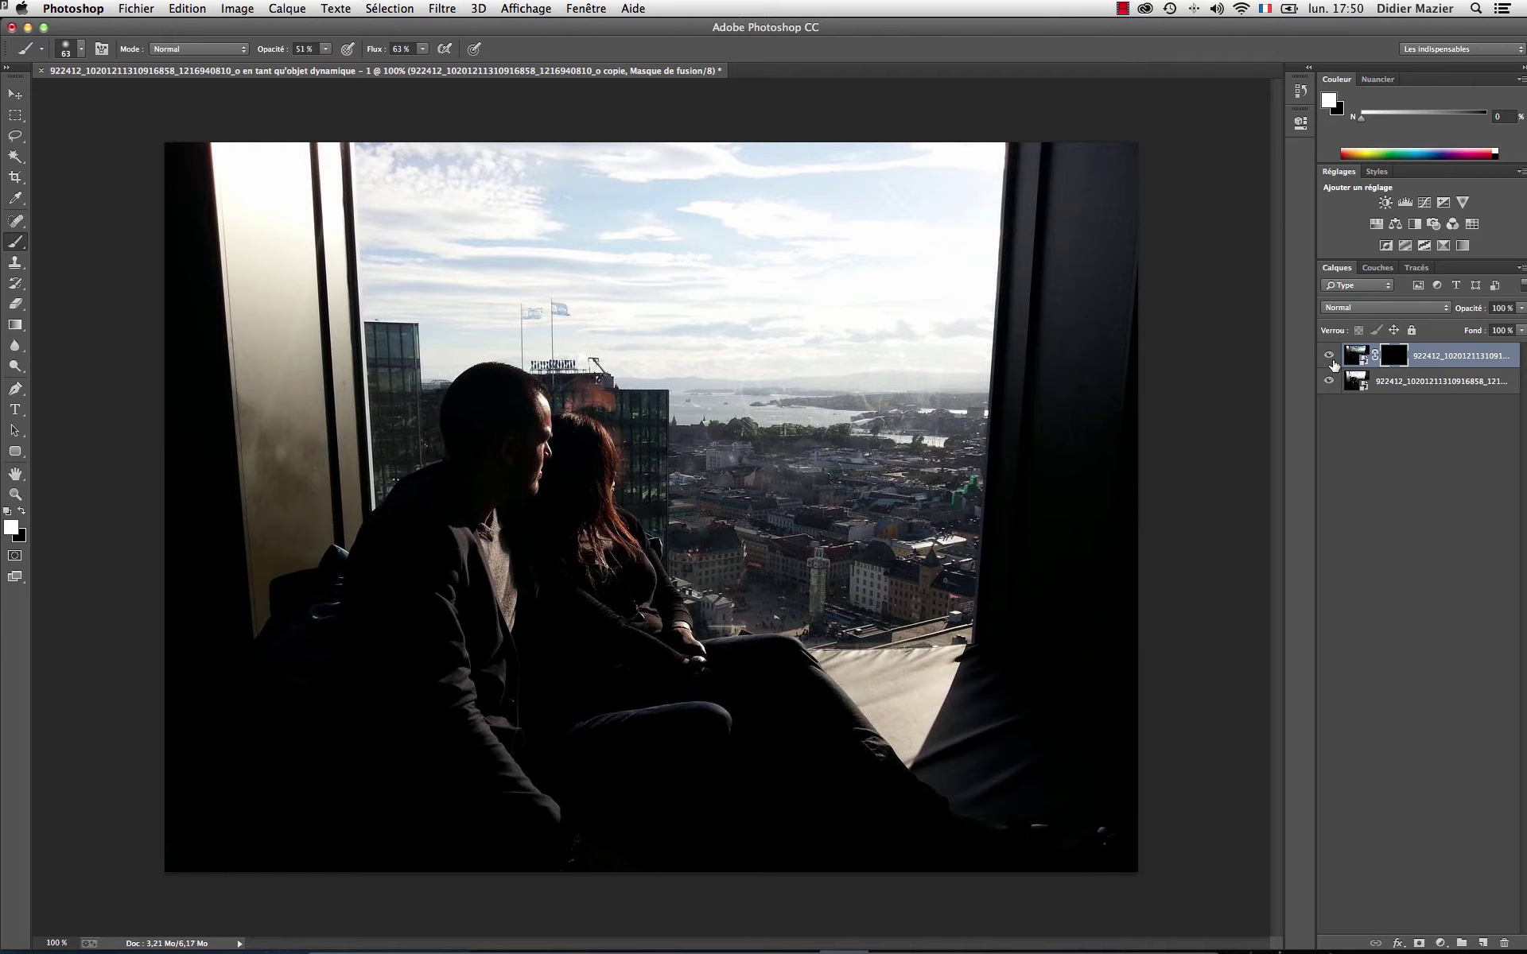
left_click(1328, 356)
left_click(1328, 356)
- Paint the sky white on the upper layer's mask with the brush's opacity and flow at 100 %
left_click(325, 50)
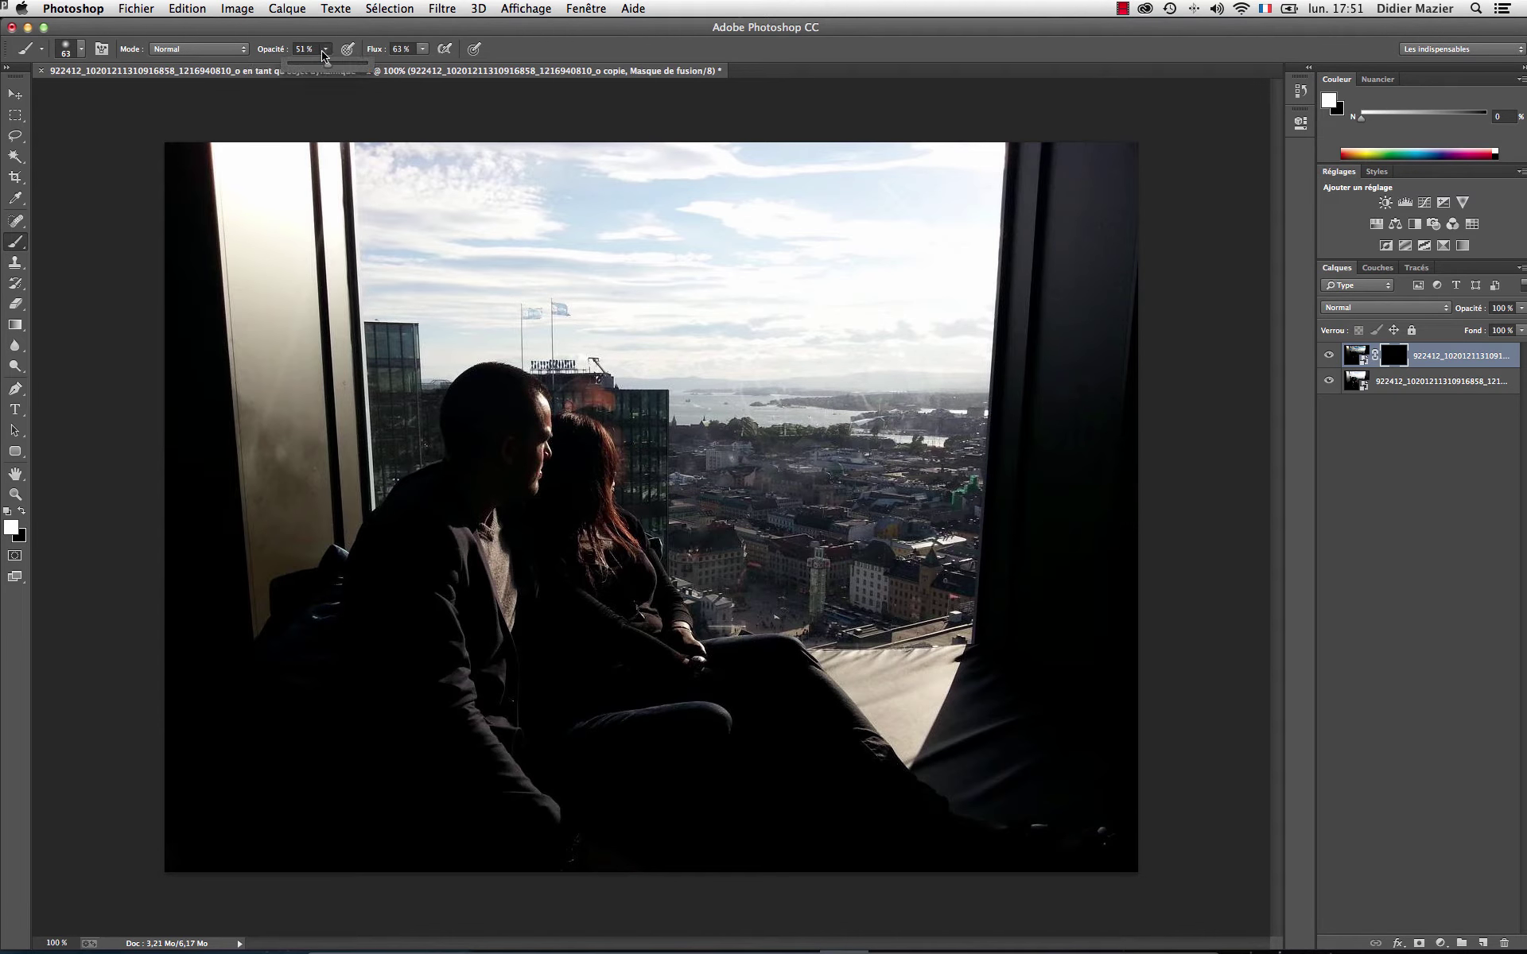
left_click_drag(357, 68, 367, 67)
left_click(422, 50)
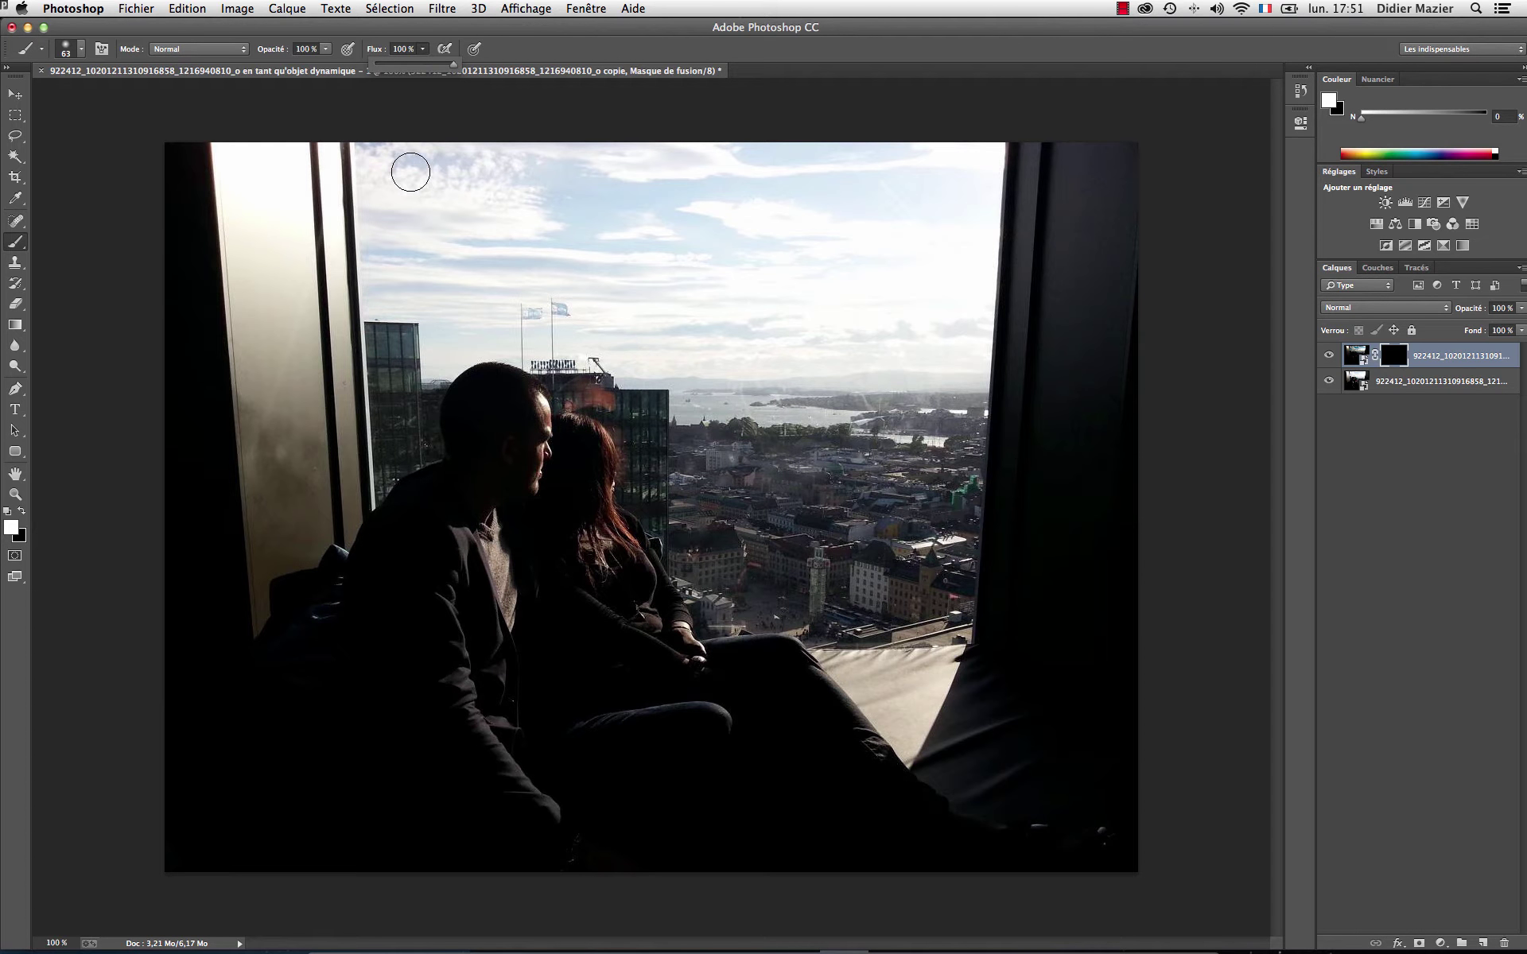
mouse_move(372, 157)
left_mouse_down()
mouse_move(980, 155)
mouse_move(980, 191)
mouse_move(483, 200)
mouse_move(440, 181)
mouse_move(414, 206)
mouse_move(385, 164)
mouse_move(378, 185)
mouse_move(383, 268)
mouse_move(406, 207)
mouse_move(423, 277)
mouse_move(469, 203)
mouse_move(506, 216)
mouse_move(531, 271)
mouse_move(591, 228)
mouse_move(713, 192)
mouse_move(740, 216)
mouse_move(763, 178)
mouse_move(842, 272)
mouse_move(960, 180)
mouse_move(967, 206)
mouse_move(979, 170)
mouse_move(967, 367)
mouse_move(975, 210)
left_mouse_up()
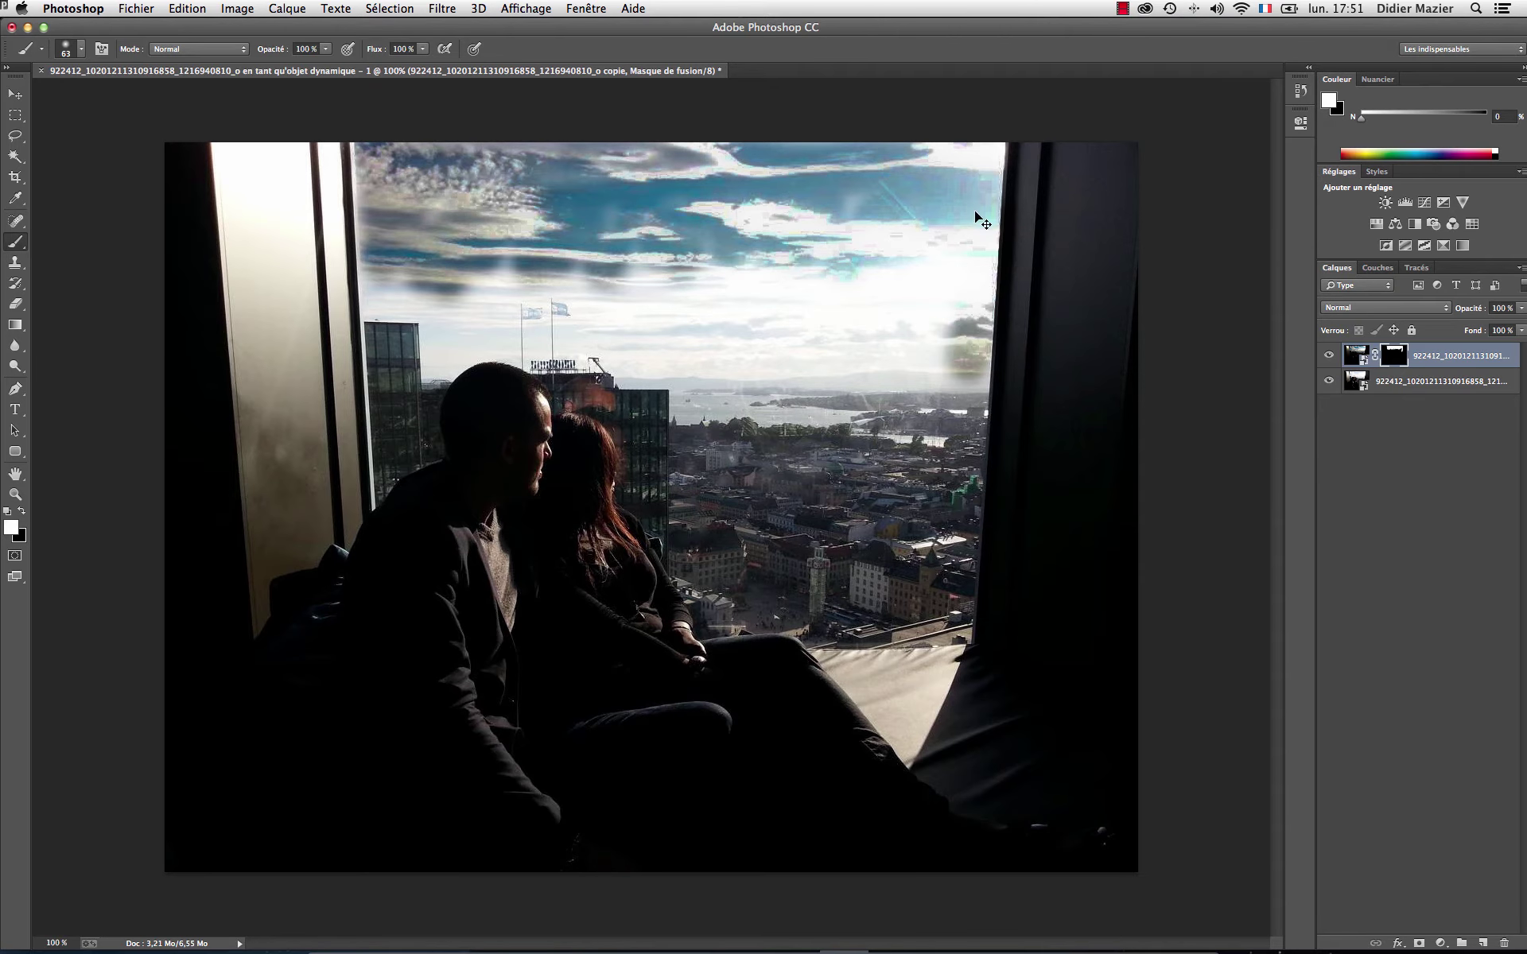
- Display the layer mask on its own and touch up the dark gap in its white sky area at 43 % brush opacity
key("4")
key("3")
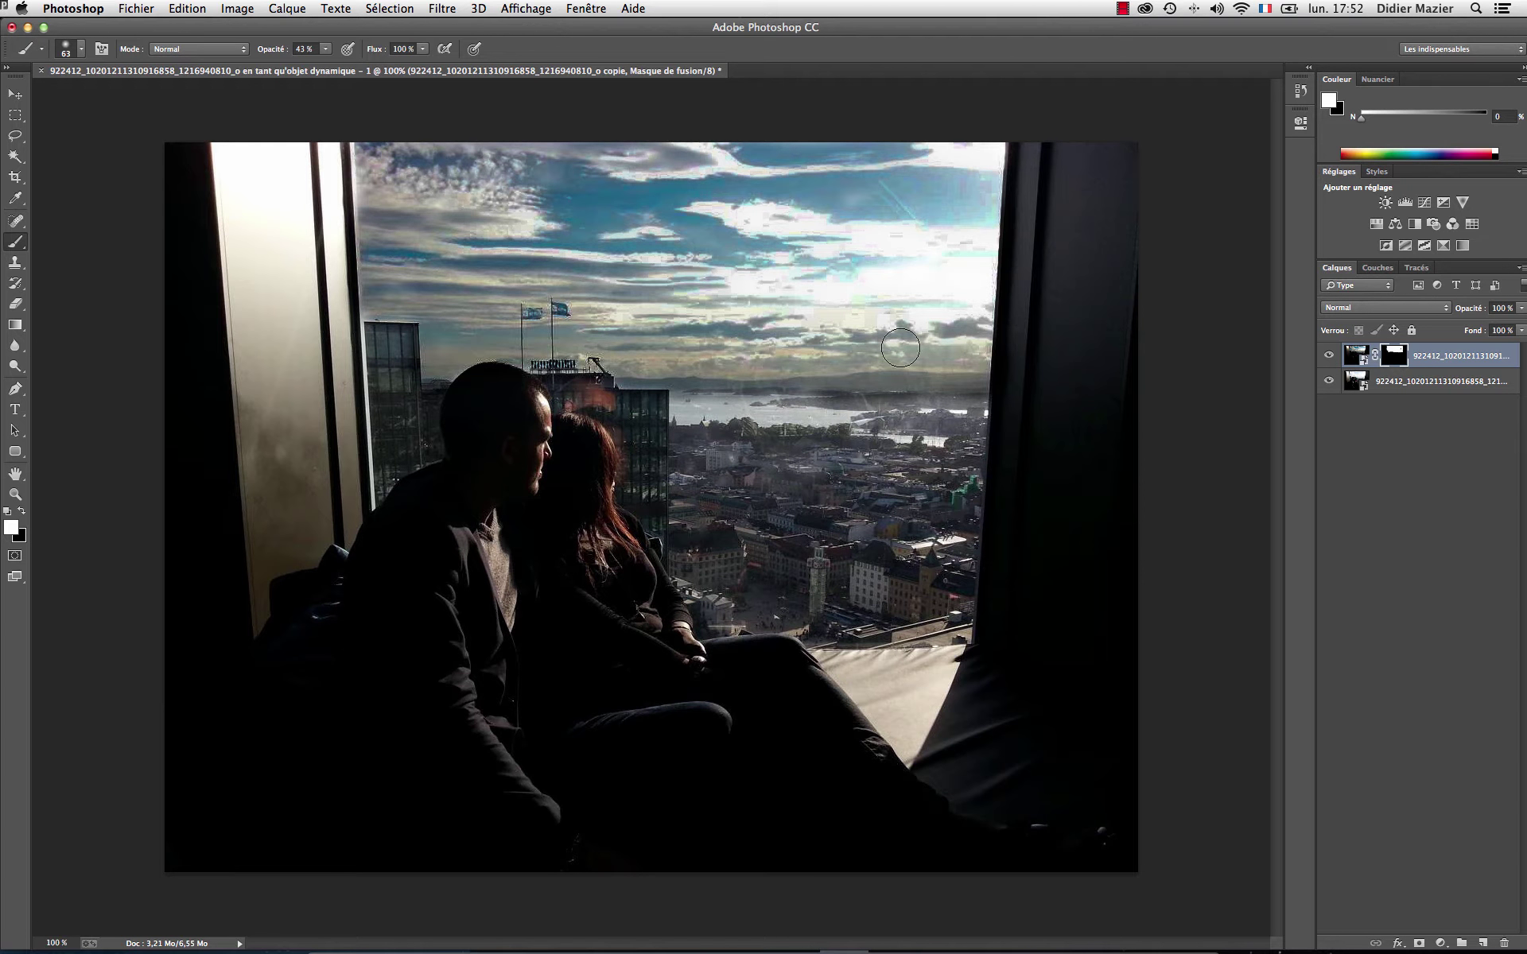
left_click(1398, 361, "alt")
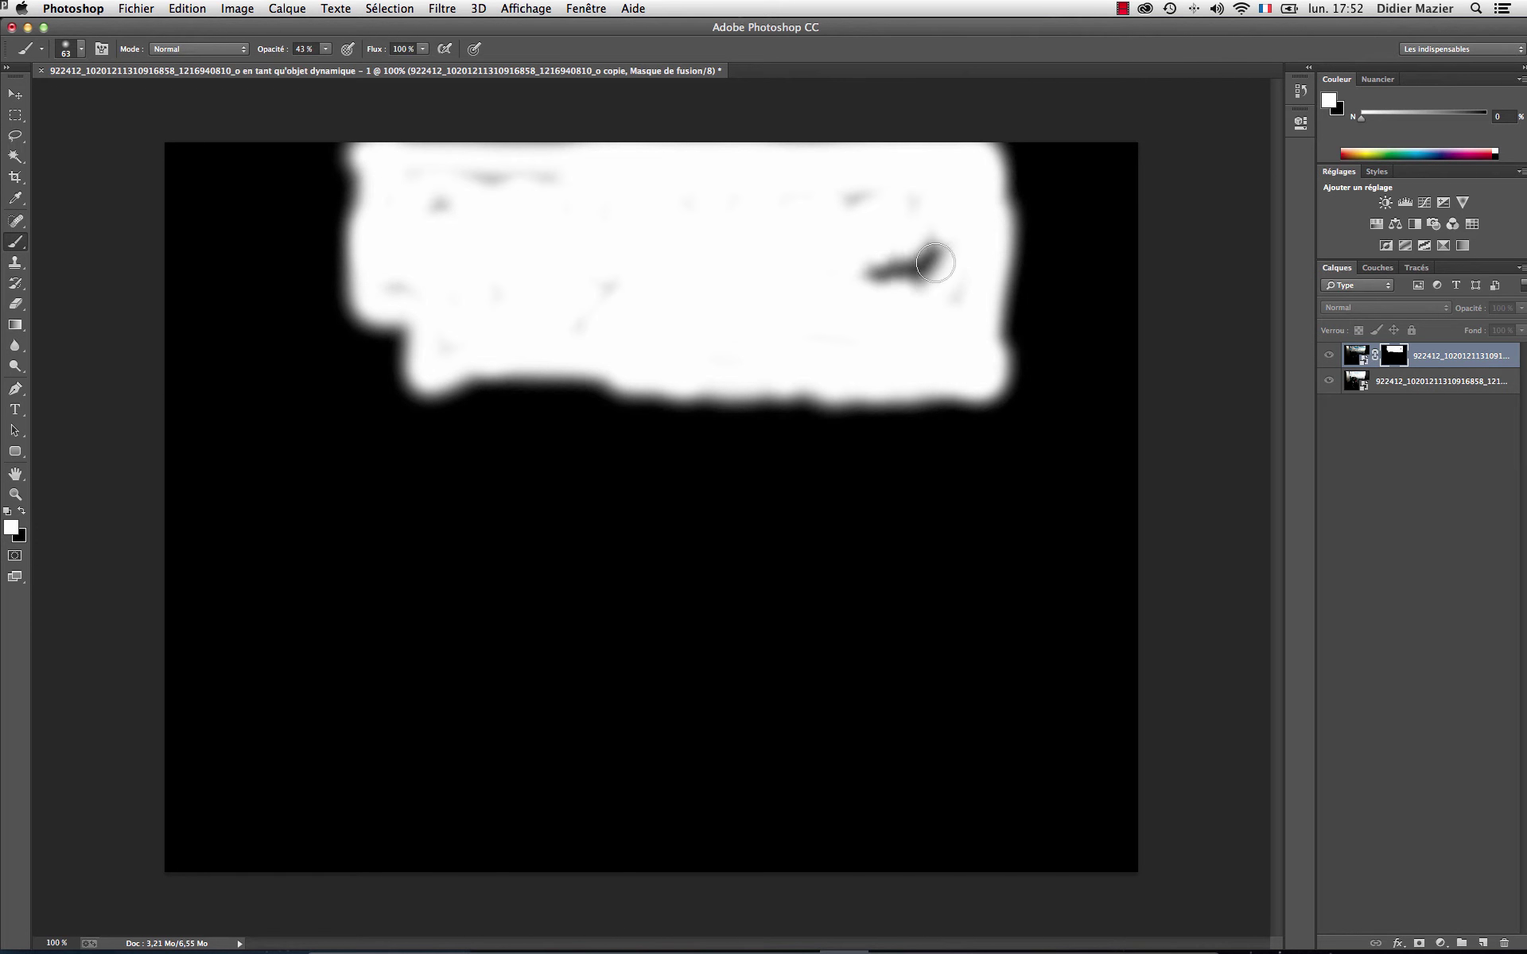
mouse_move(902, 263)
left_mouse_down()
mouse_move(865, 277)
mouse_move(904, 255)
left_mouse_up()
key("super+z")
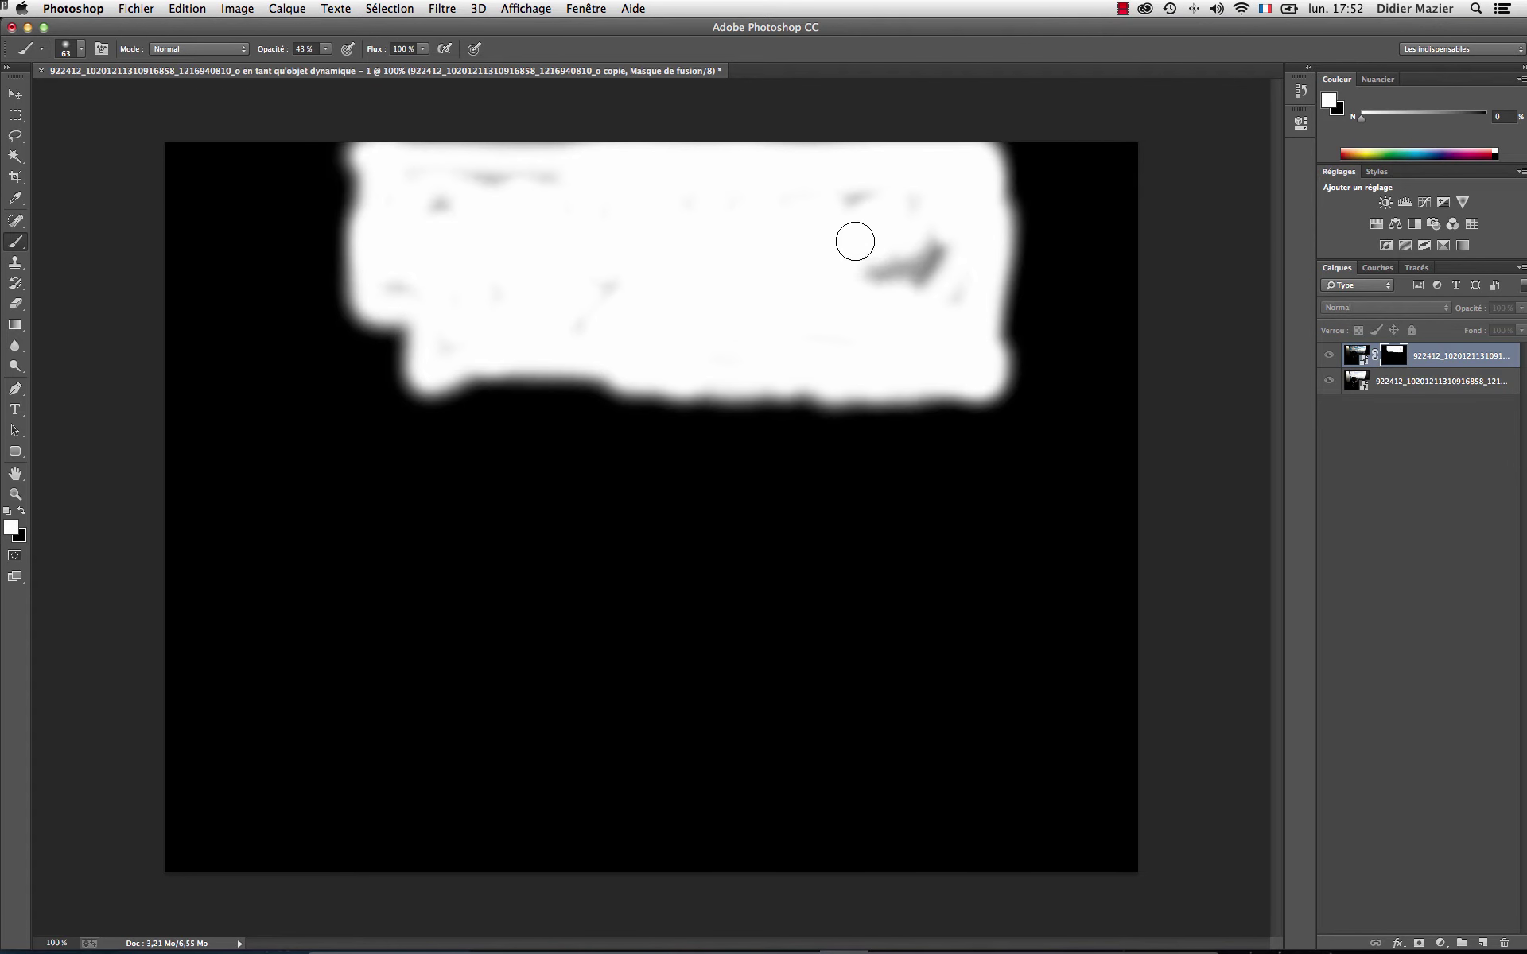
- Fill the remaining grey patches in the mask's sky area with white at 100 % brush opacity and return to the image view
left_click(327, 50)
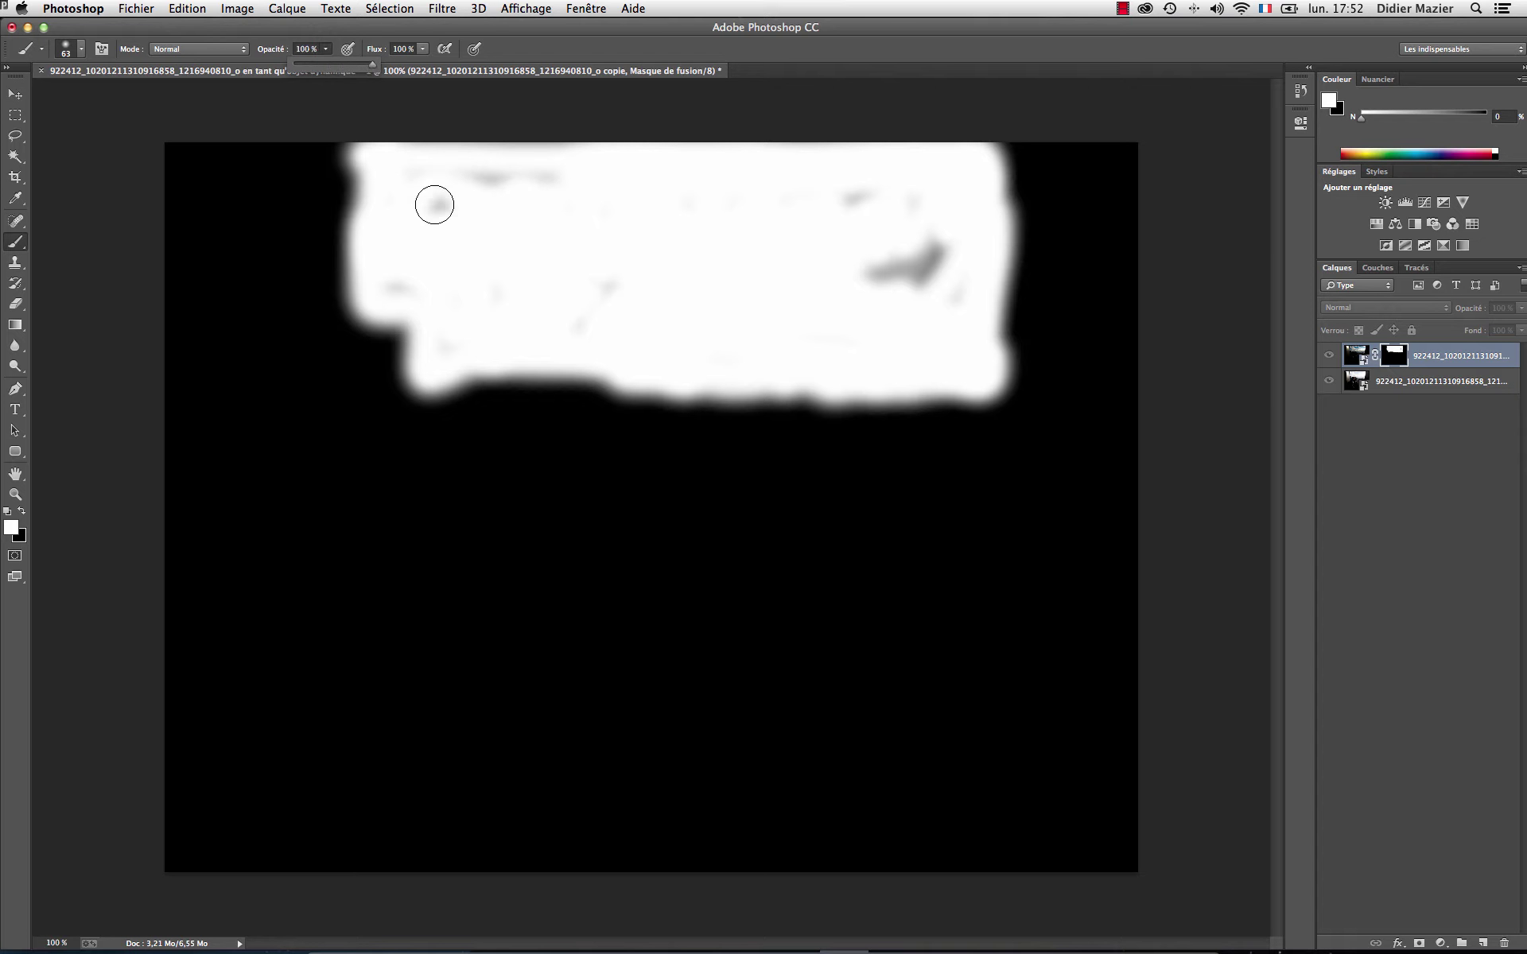
mouse_move(432, 205)
left_mouse_down()
mouse_move(423, 275)
mouse_move(394, 267)
mouse_move(423, 171)
mouse_move(575, 188)
left_mouse_up()
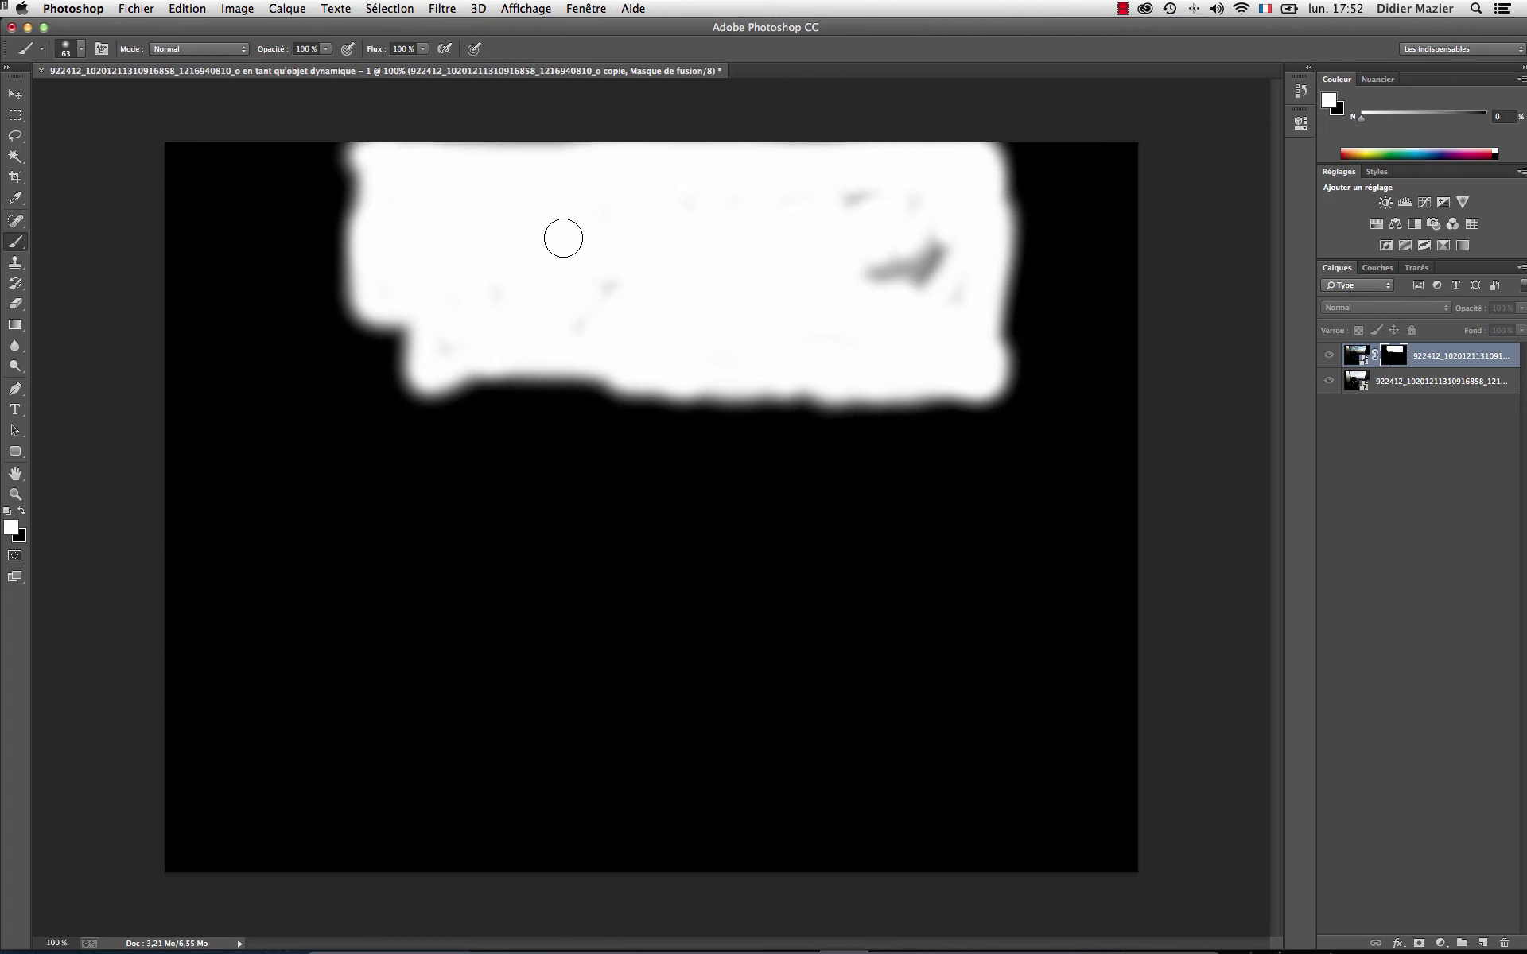
mouse_move(583, 265)
left_mouse_down()
mouse_move(965, 261)
mouse_move(866, 272)
mouse_move(909, 264)
mouse_move(872, 187)
mouse_move(858, 197)
mouse_move(906, 295)
mouse_move(967, 287)
mouse_move(954, 287)
mouse_move(976, 159)
mouse_move(716, 162)
mouse_move(531, 188)
mouse_move(501, 160)
mouse_move(438, 162)
mouse_move(560, 154)
mouse_move(400, 140)
left_mouse_up()
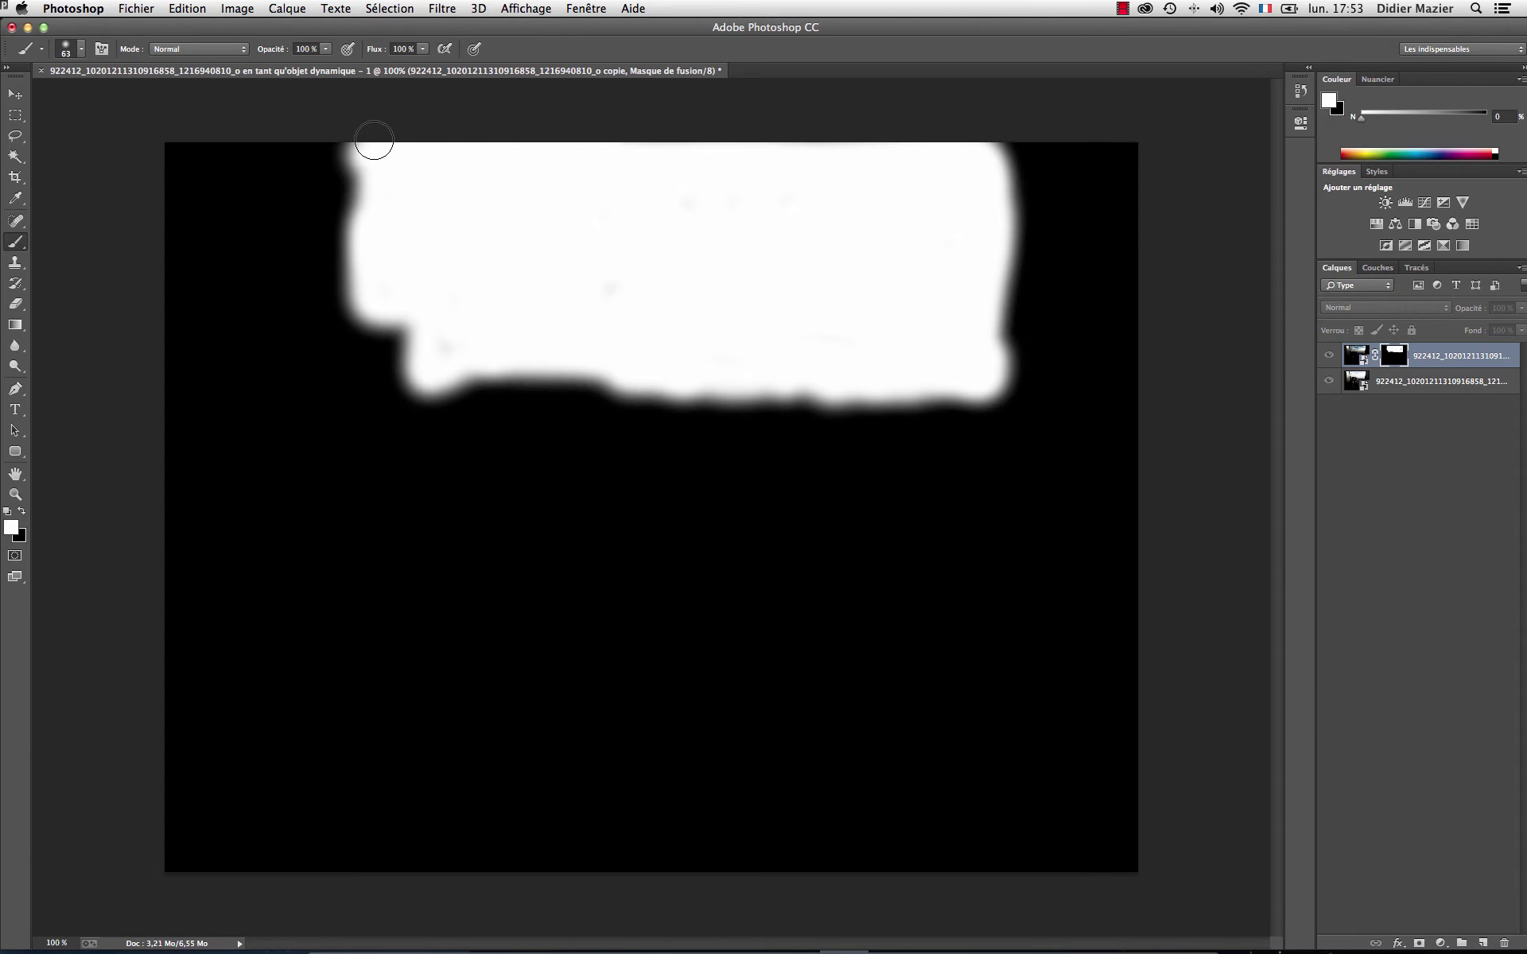
left_click(1399, 358, "alt")
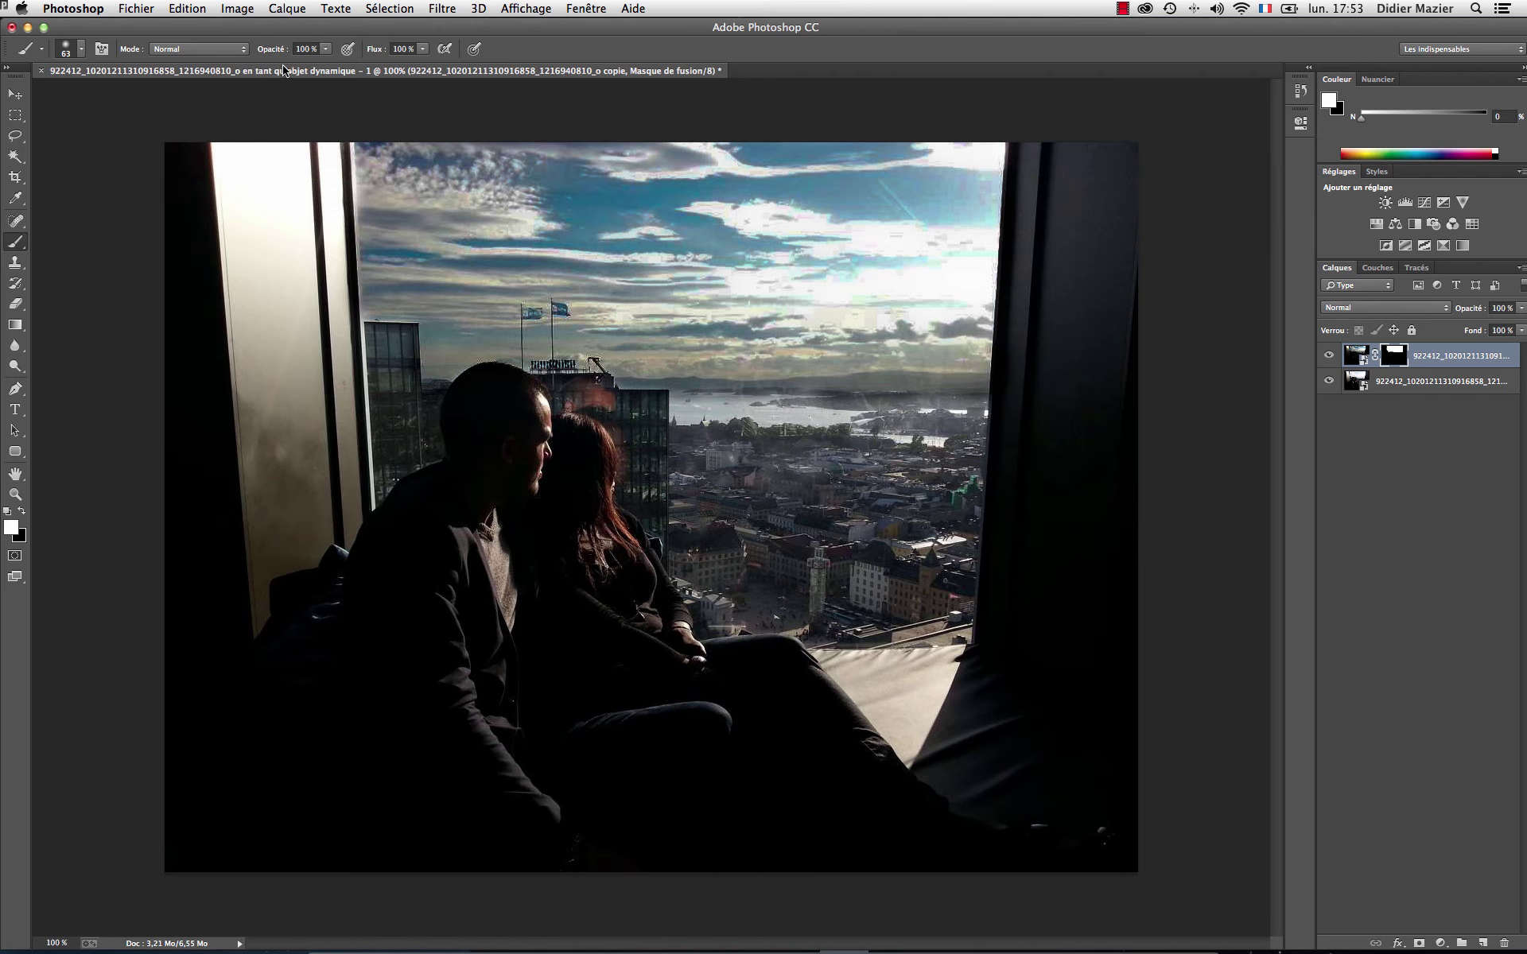
- Set the brush opacity to 52 % and swap the foreground and background colours between white and black for painting on the mask
left_click(326, 54)
left_click(12, 531)
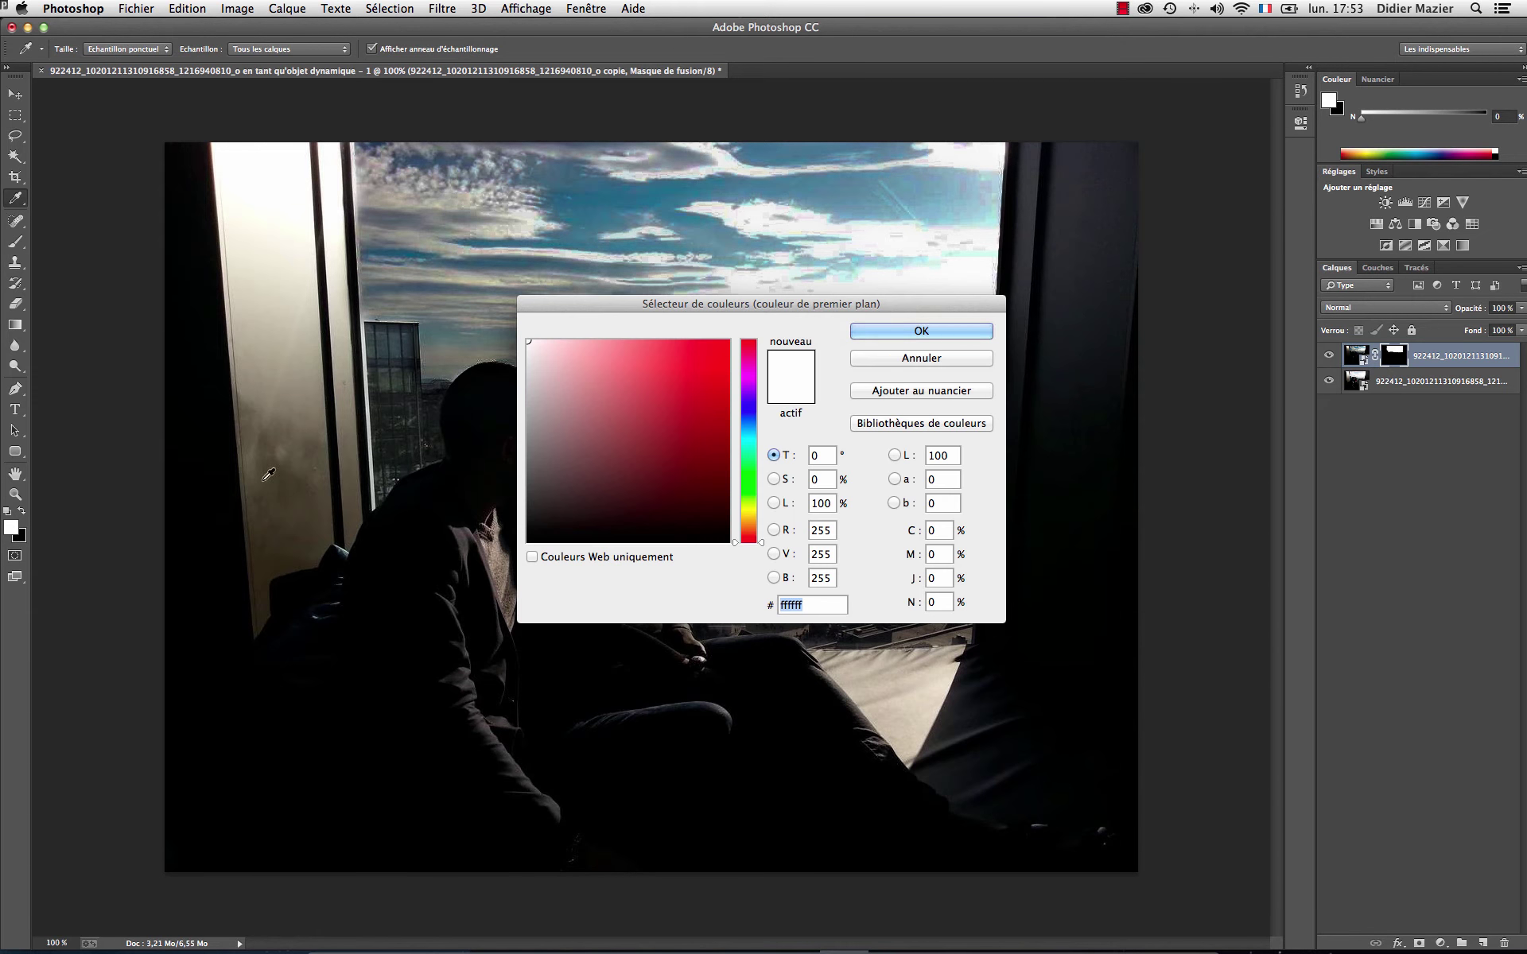
left_click(953, 359)
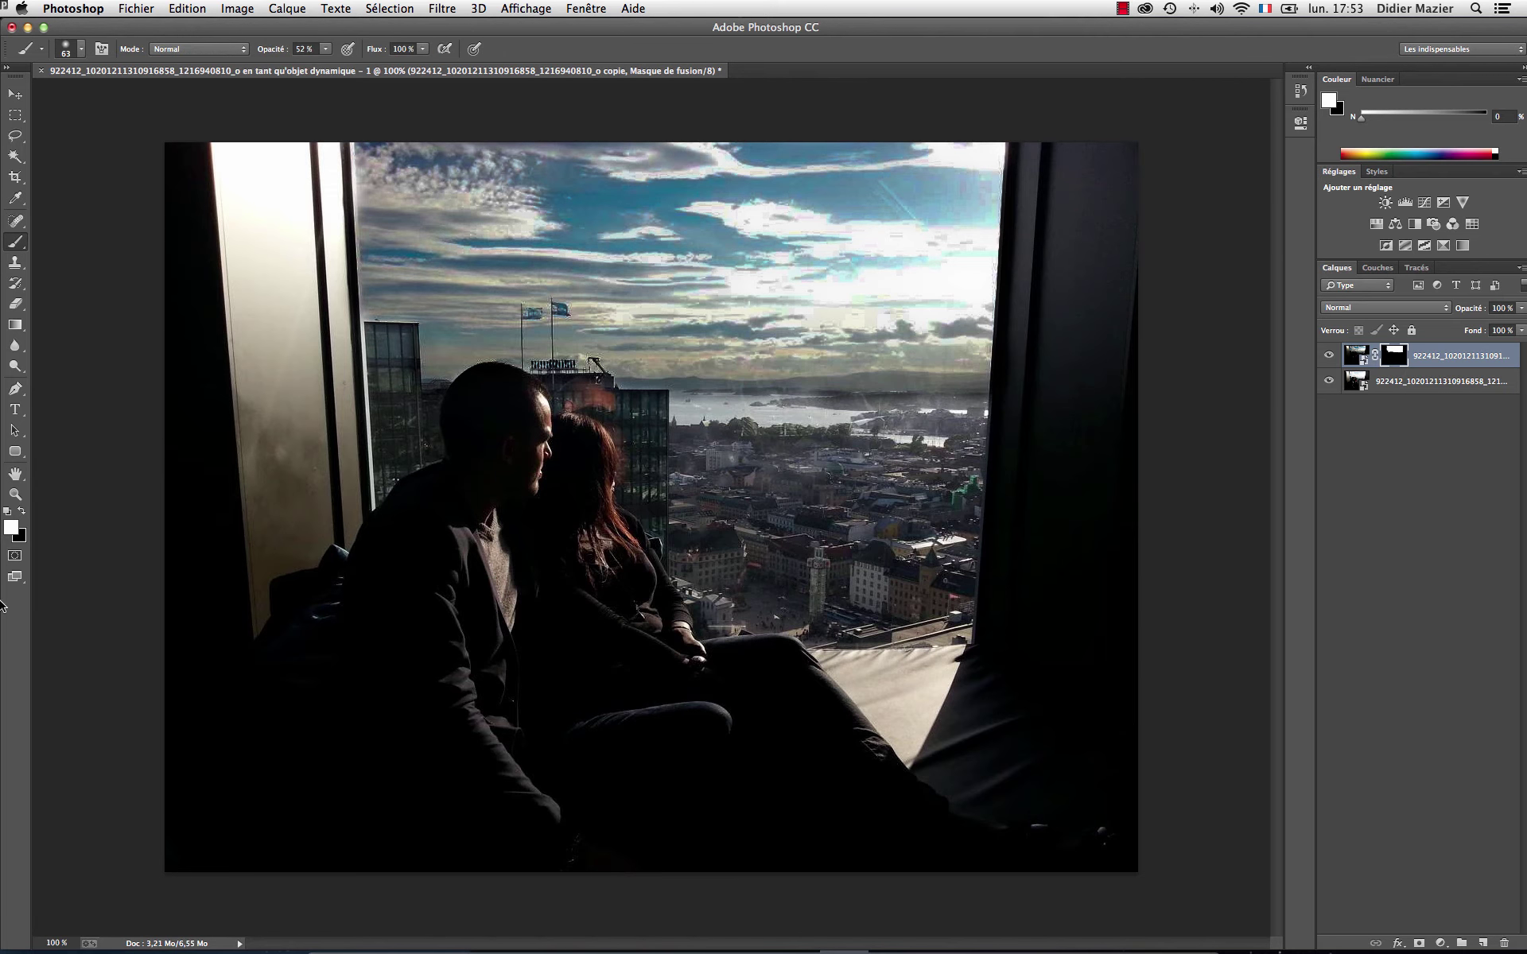
left_click(21, 516)
key("x")
key("x")
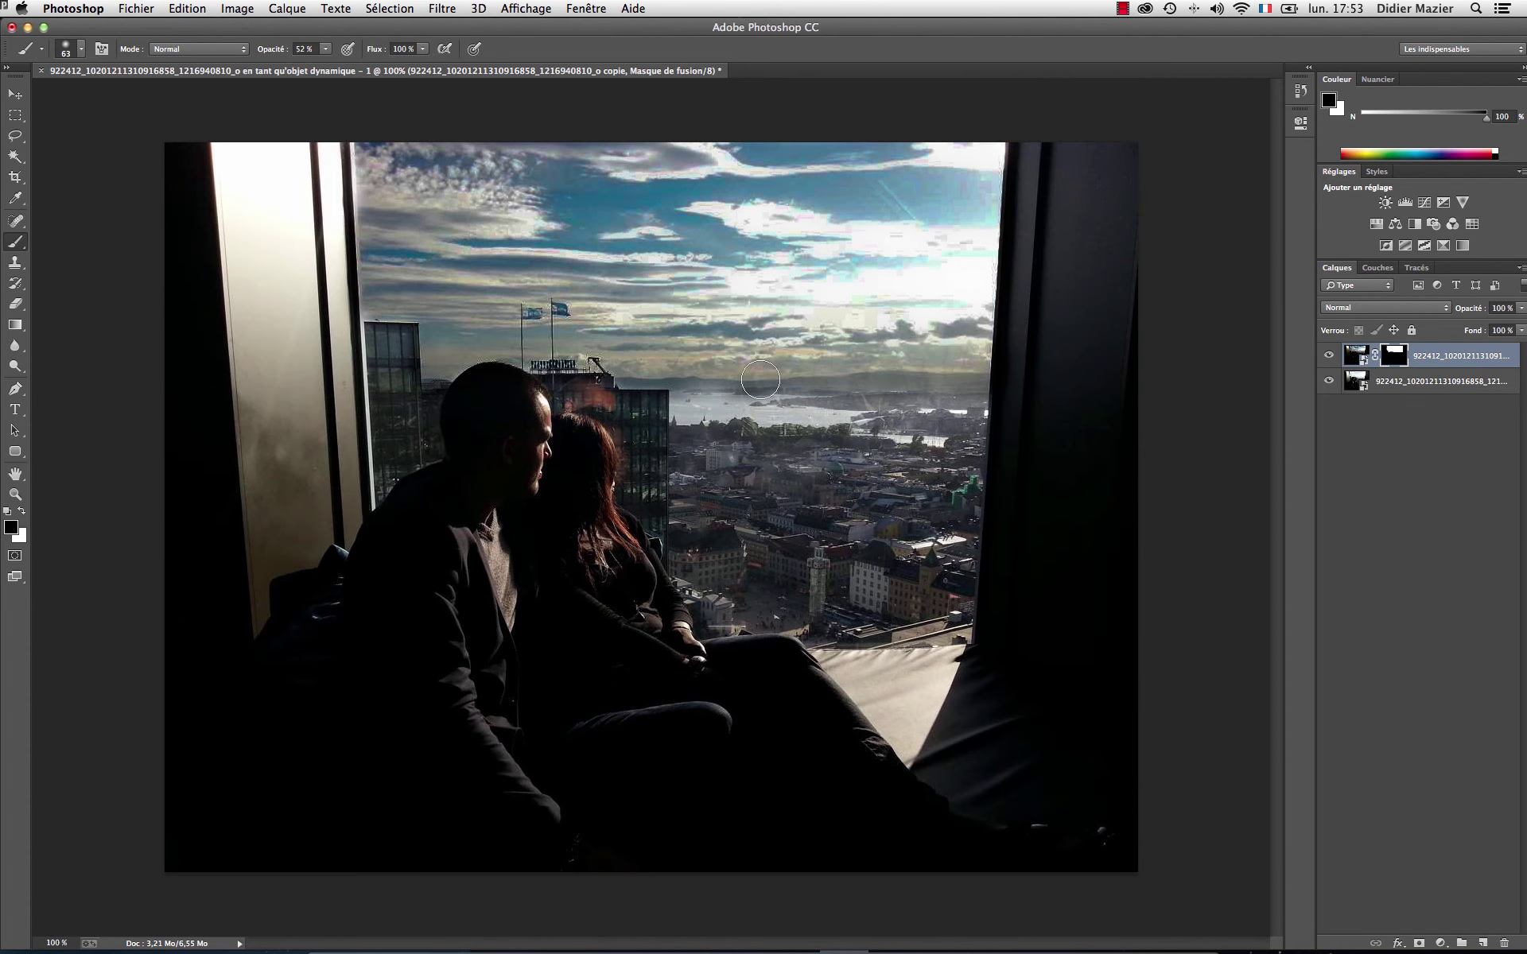
key("x")
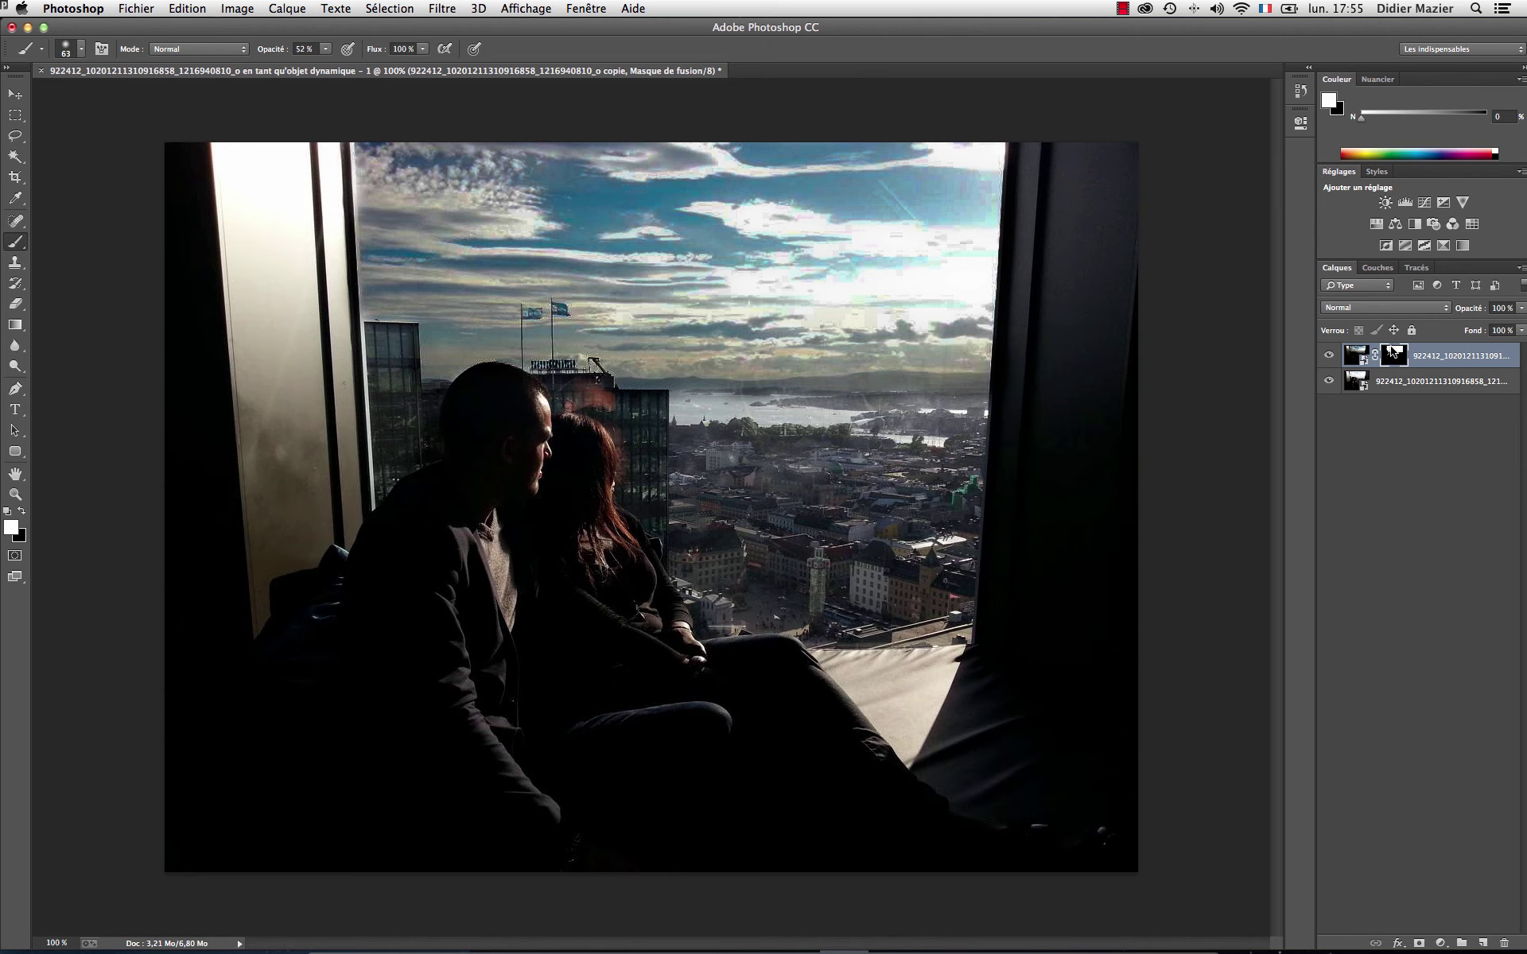
- Add a Black & White adjustment layer and set Reds to 31, Cyans to 37, Blues to 46 and Magentas to 46
left_click(1416, 225)
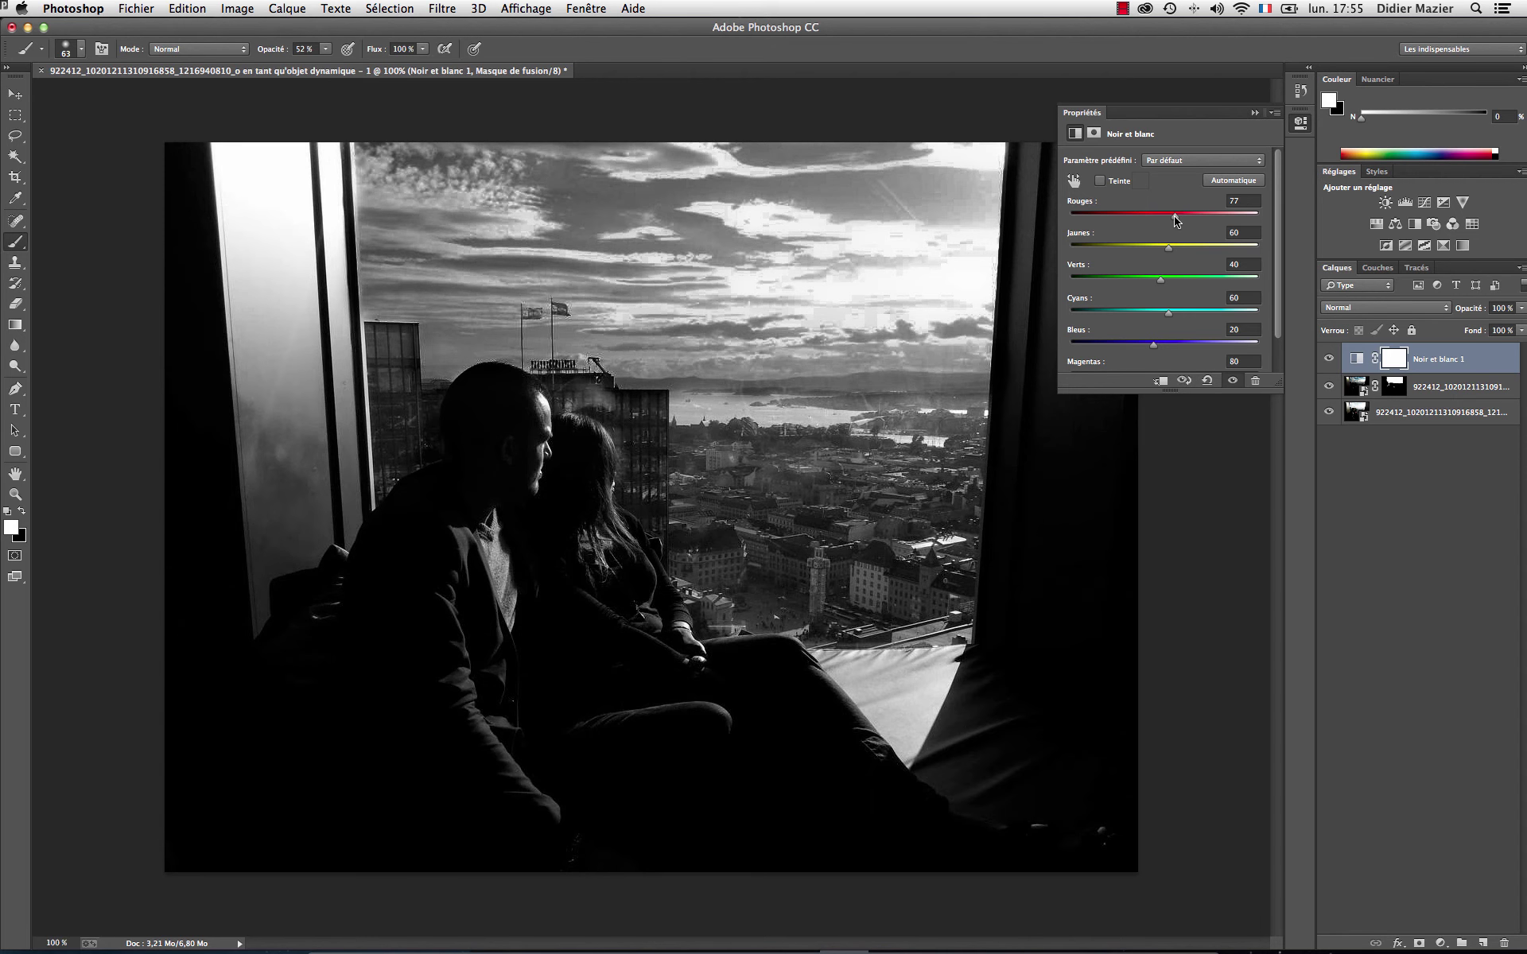
left_click_drag(1175, 216, 1152, 216)
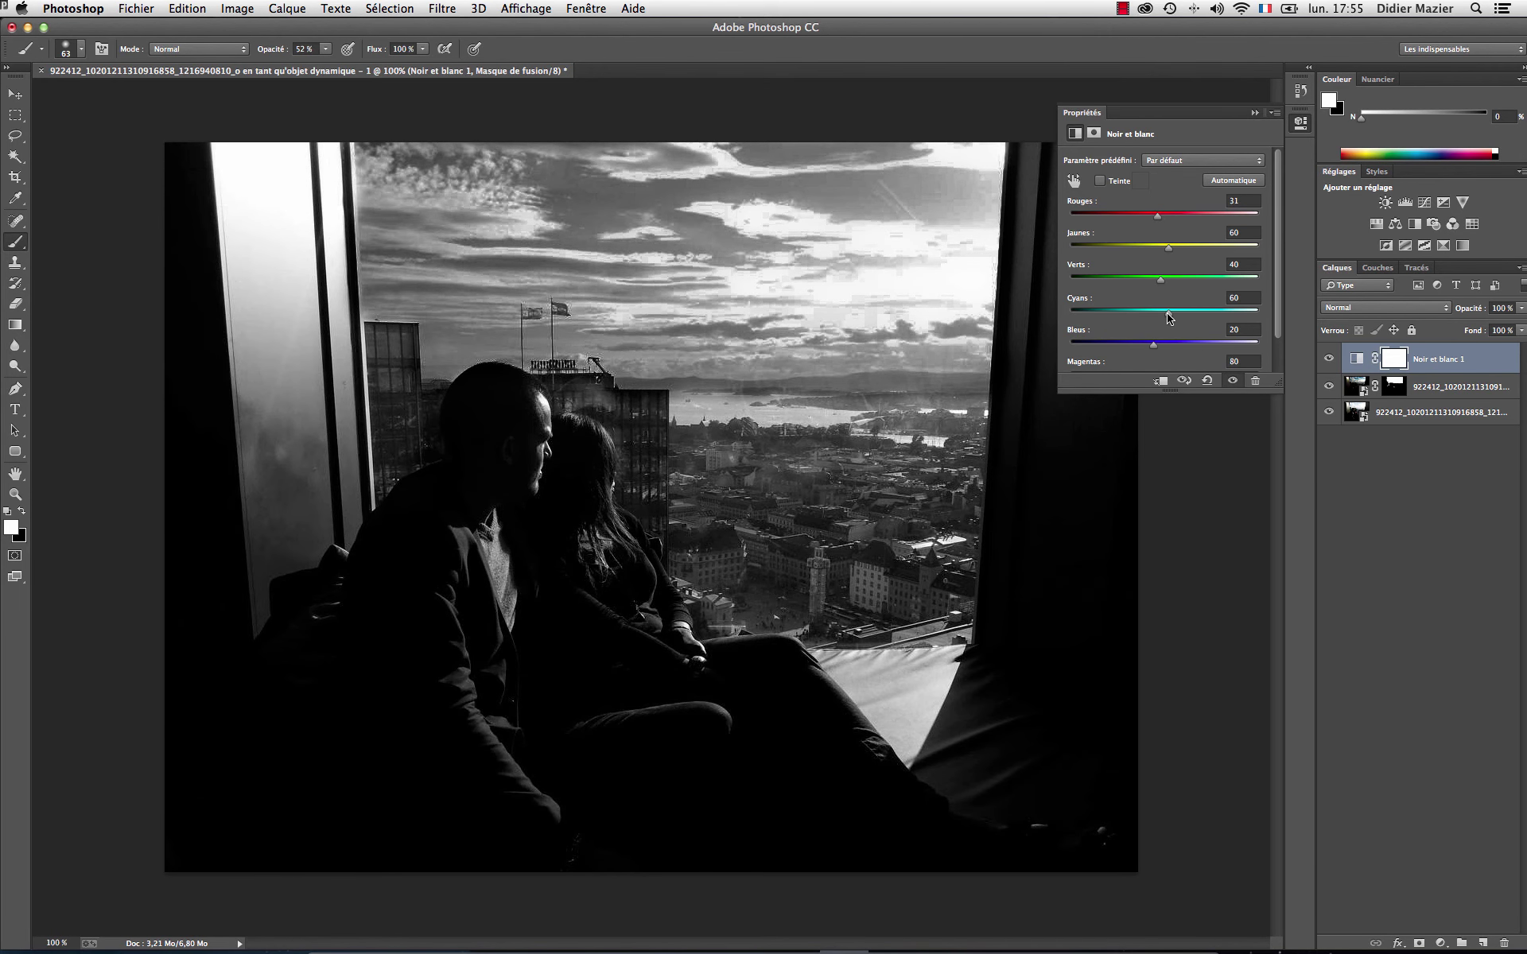
left_click_drag(1148, 317, 1152, 317)
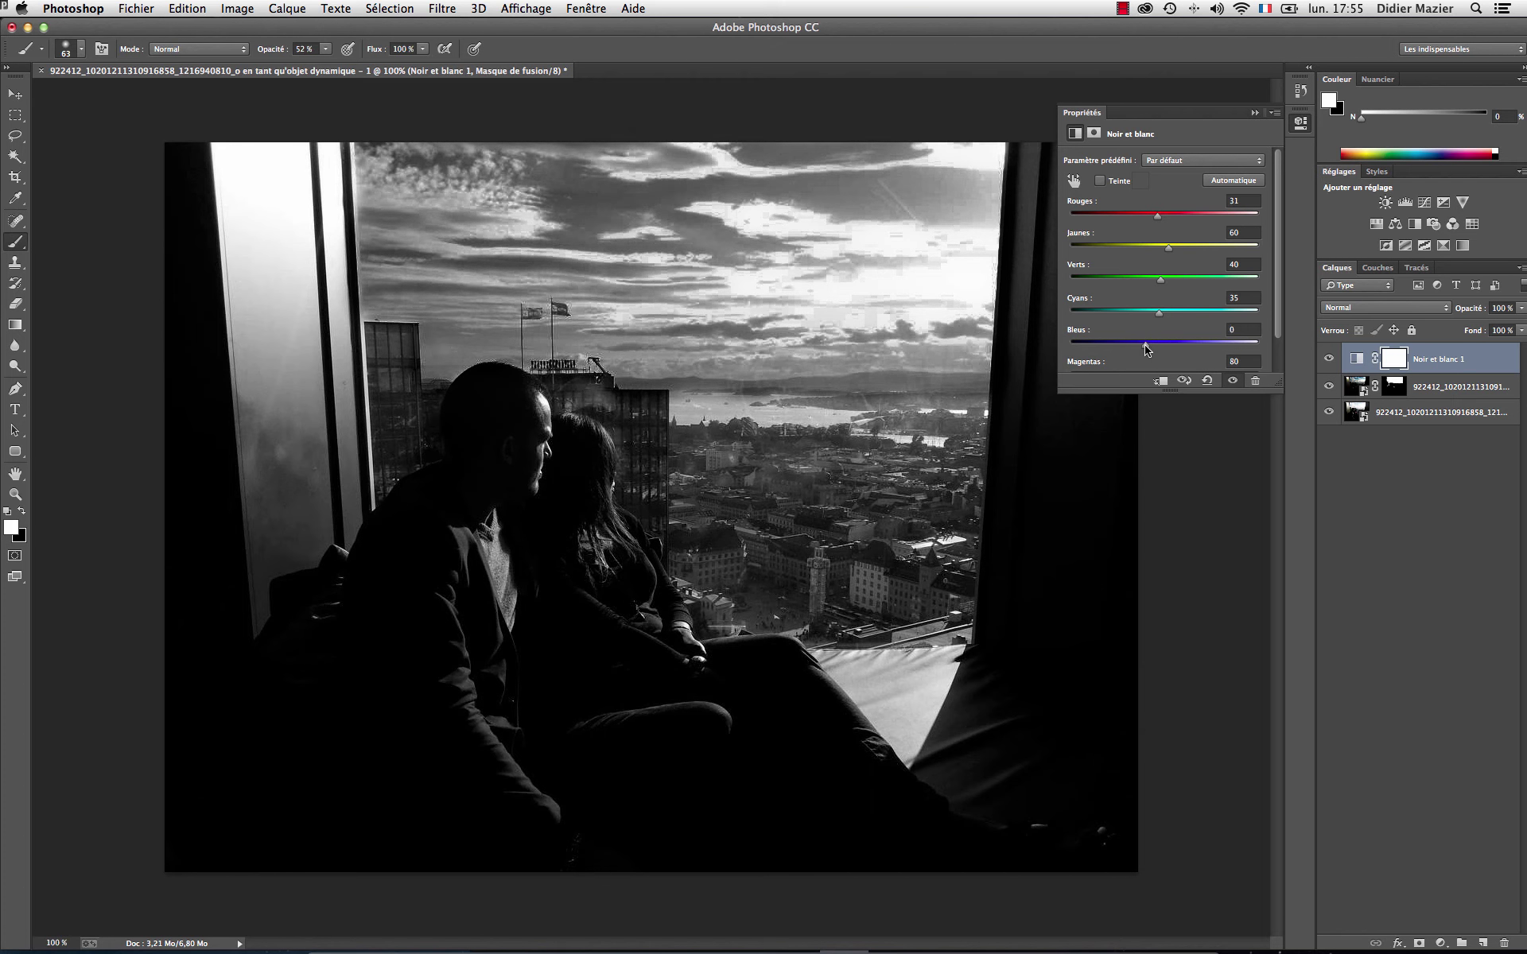
scroll(1192, 340, "down", 2)
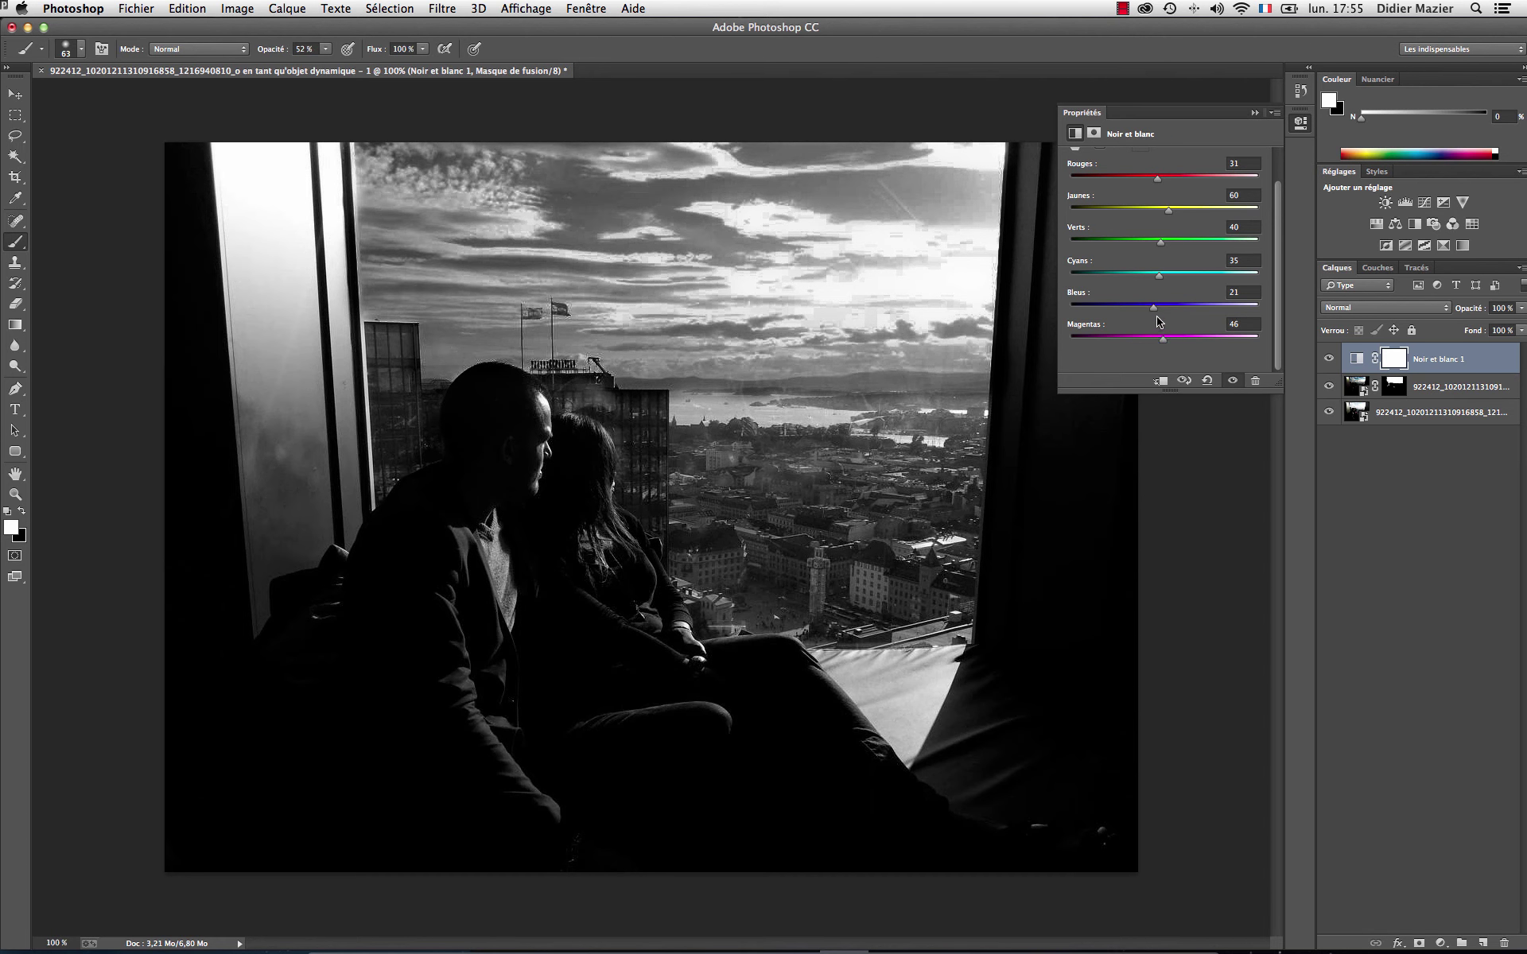
left_click_drag(1160, 278, 1159, 278)
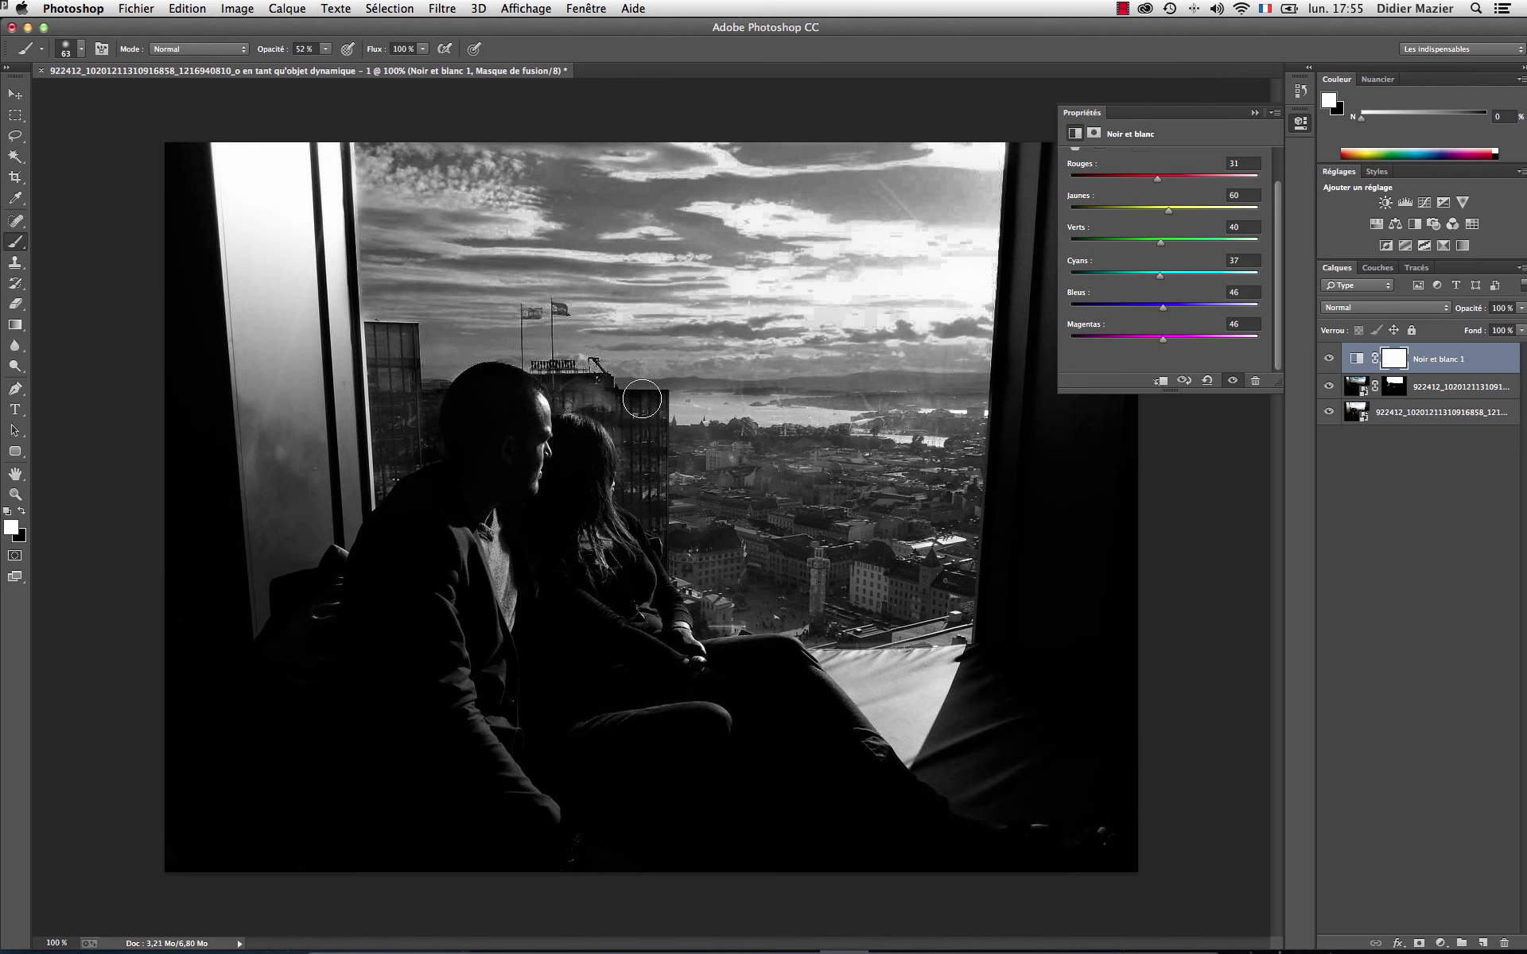
- Paint white at 52 % opacity on the upper photo layer's mask over the light patch above the woman's head
mouse_move(599, 402)
left_mouse_down()
mouse_move(588, 386)
mouse_move(632, 398)
left_mouse_up()
left_click(1394, 388)
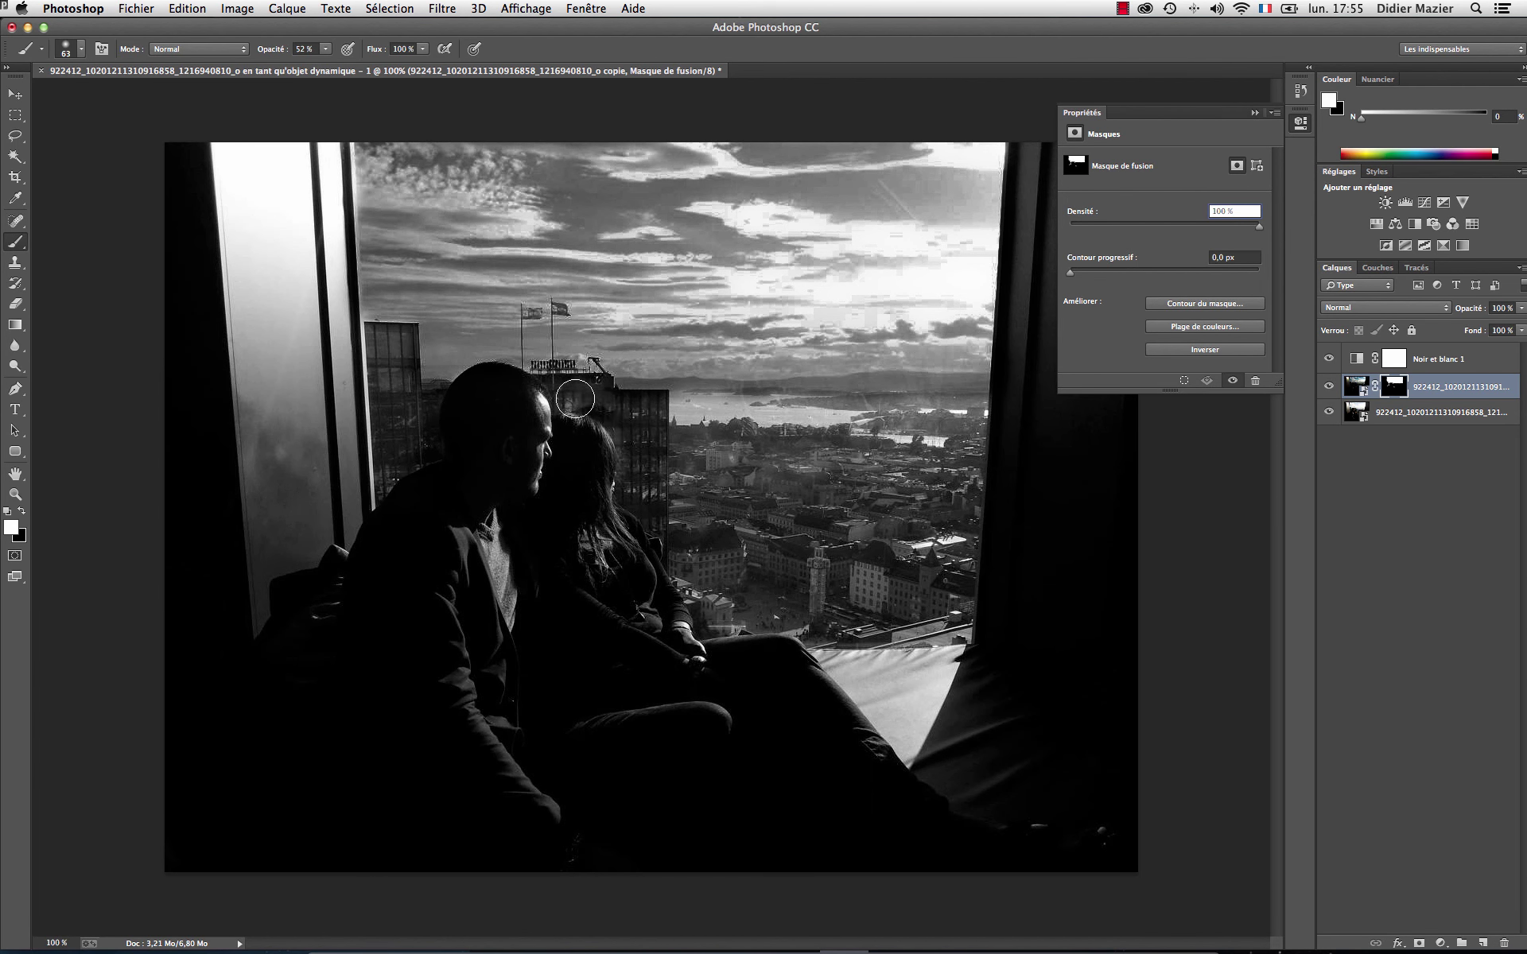
mouse_move(575, 398)
left_mouse_down()
mouse_move(630, 392)
mouse_move(698, 443)
mouse_move(610, 438)
mouse_move(641, 416)
mouse_move(564, 401)
mouse_move(604, 393)
left_mouse_up()
left_click(1253, 114)
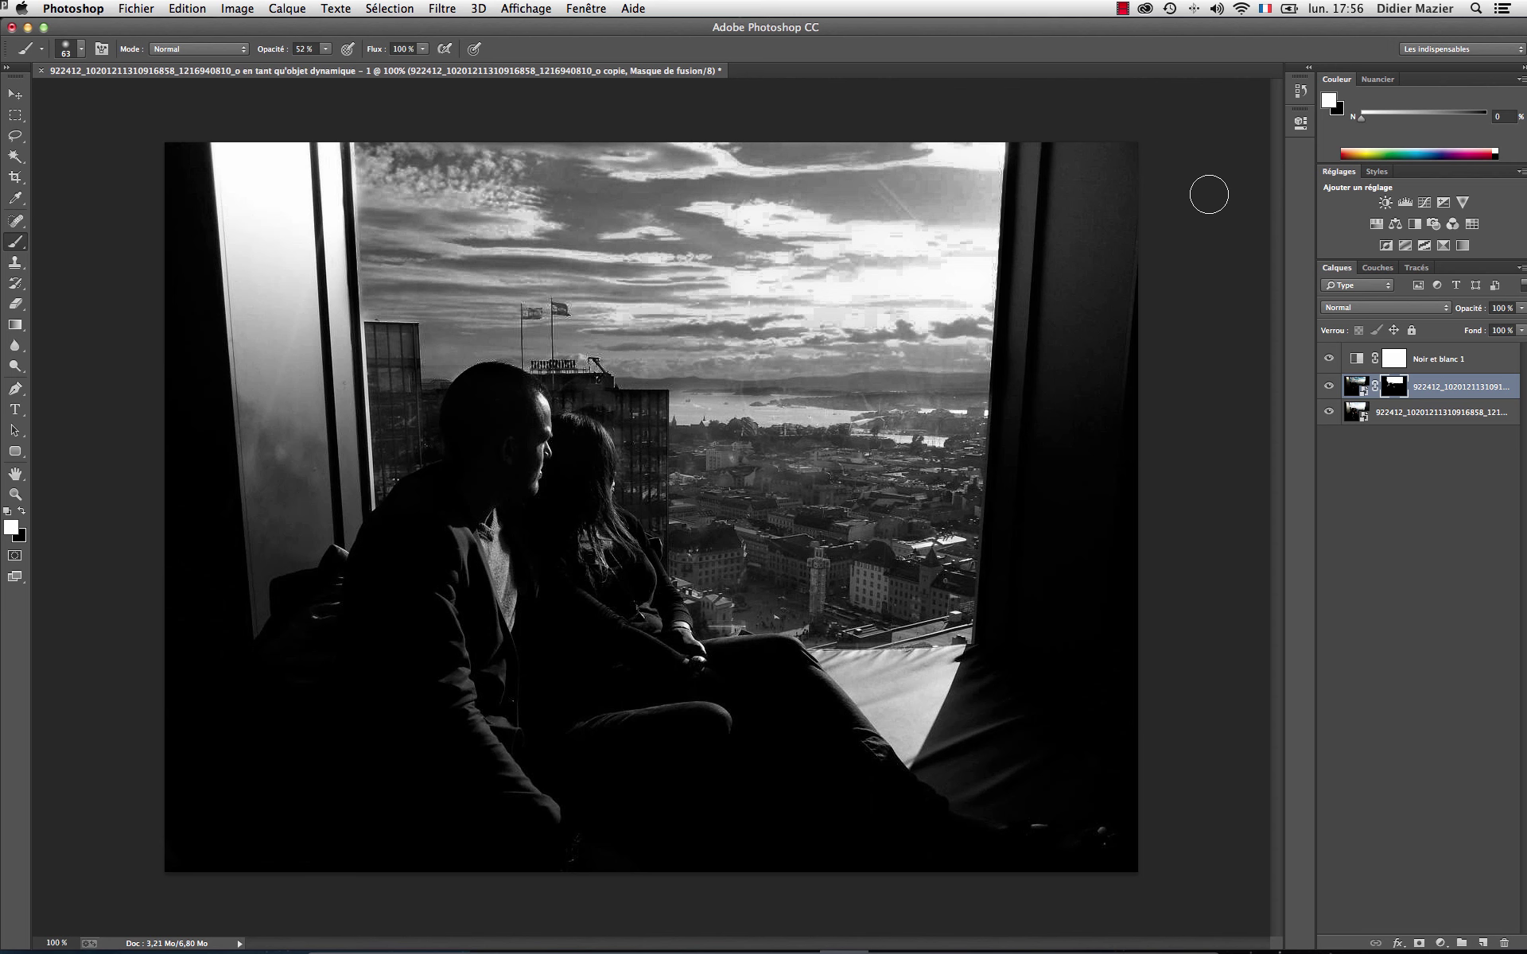
- Start cropping the photo with the rule-of-thirds overlay and trim a thin strip off its upper and lower edges
left_click(15, 177)
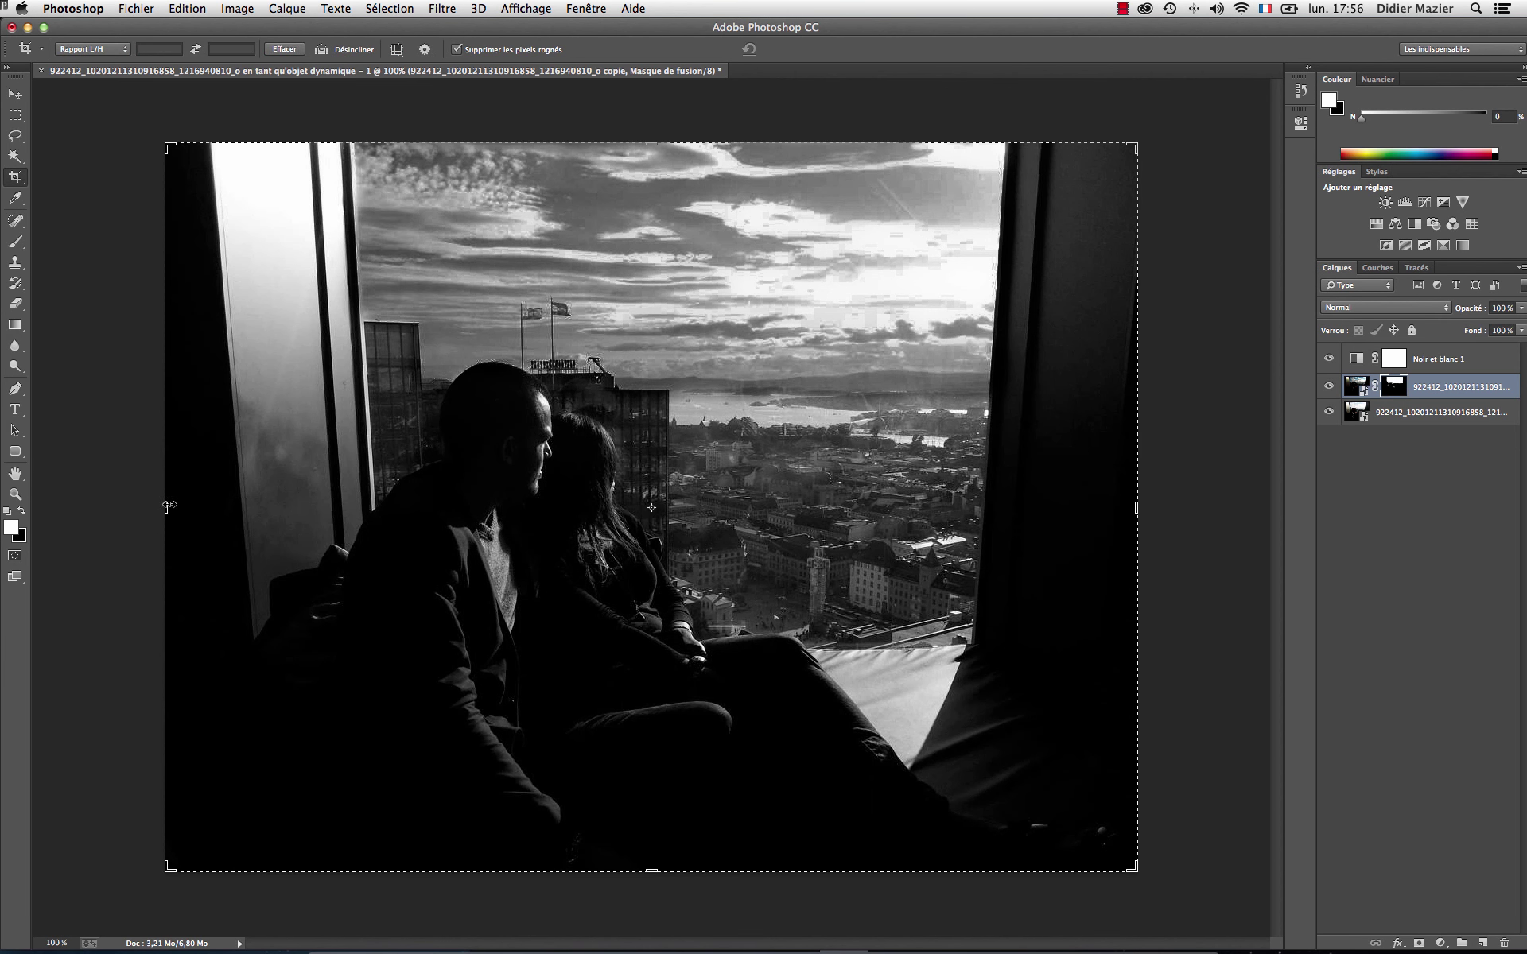
left_click(396, 51)
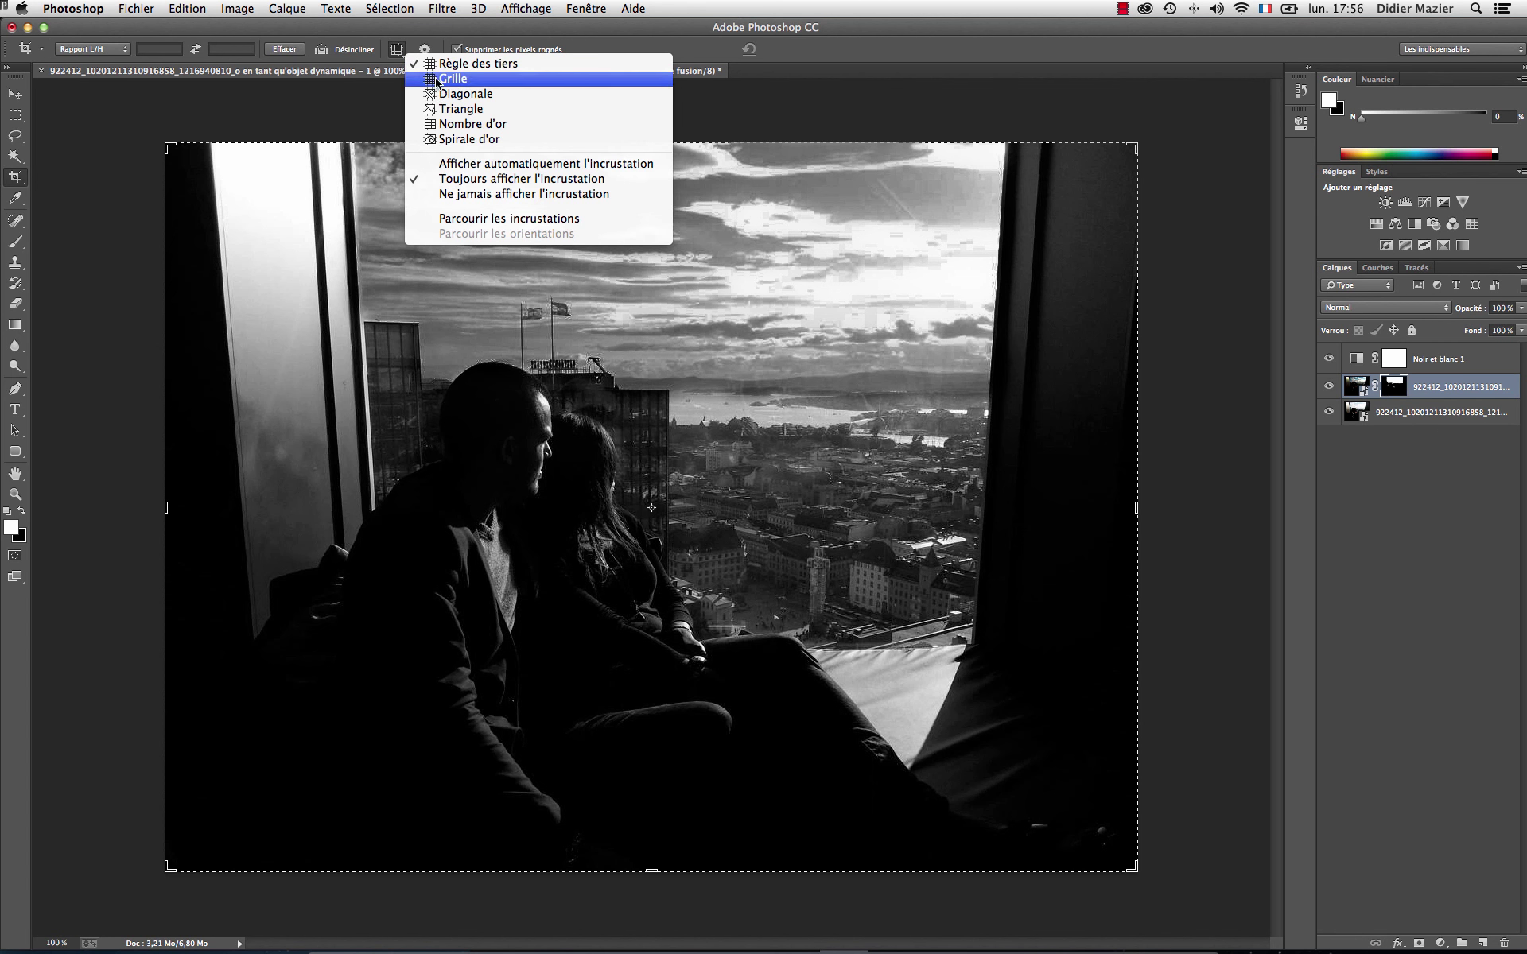
left_click(454, 64)
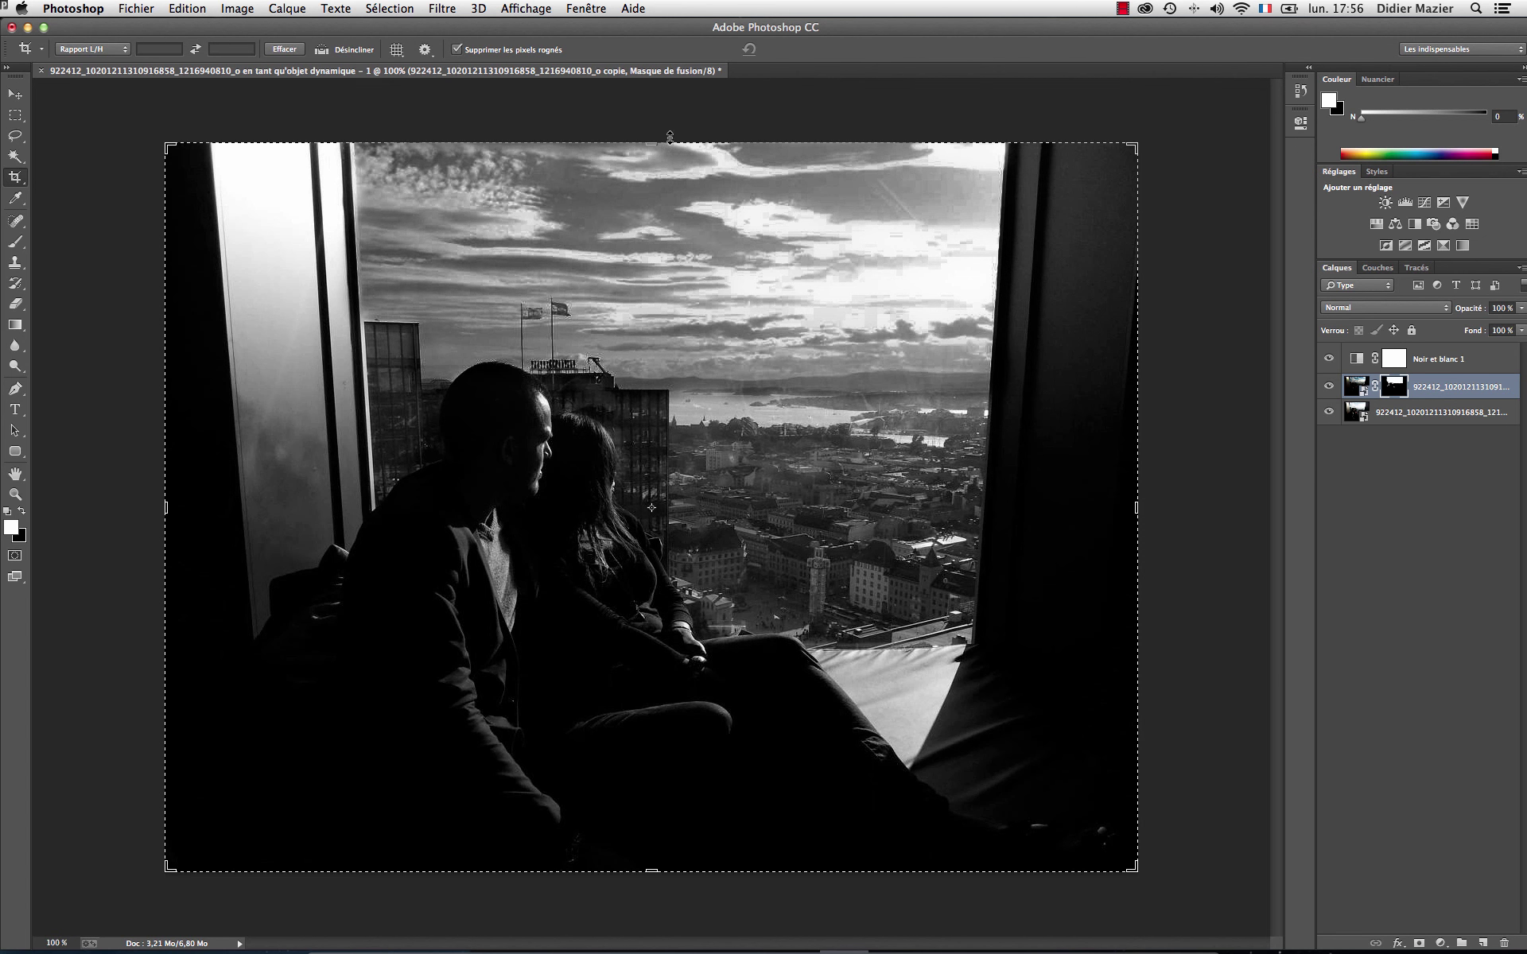
mouse_move(652, 142)
left_mouse_down()
mouse_move(651, 127)
mouse_move(652, 140)
left_mouse_up()
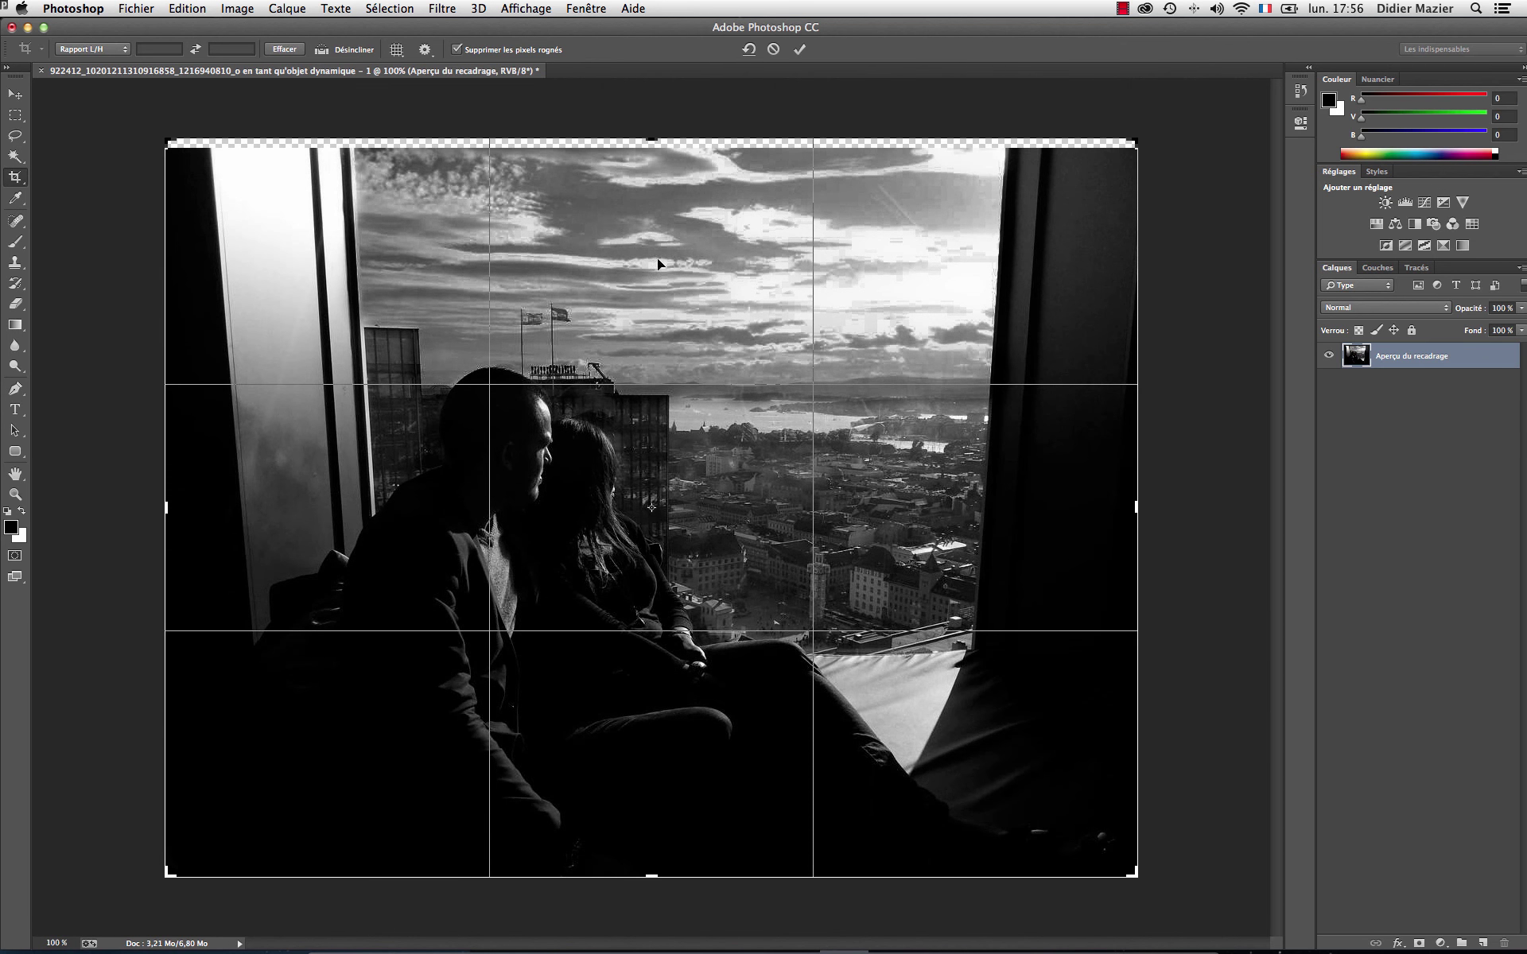
left_click_drag(652, 875, 656, 867)
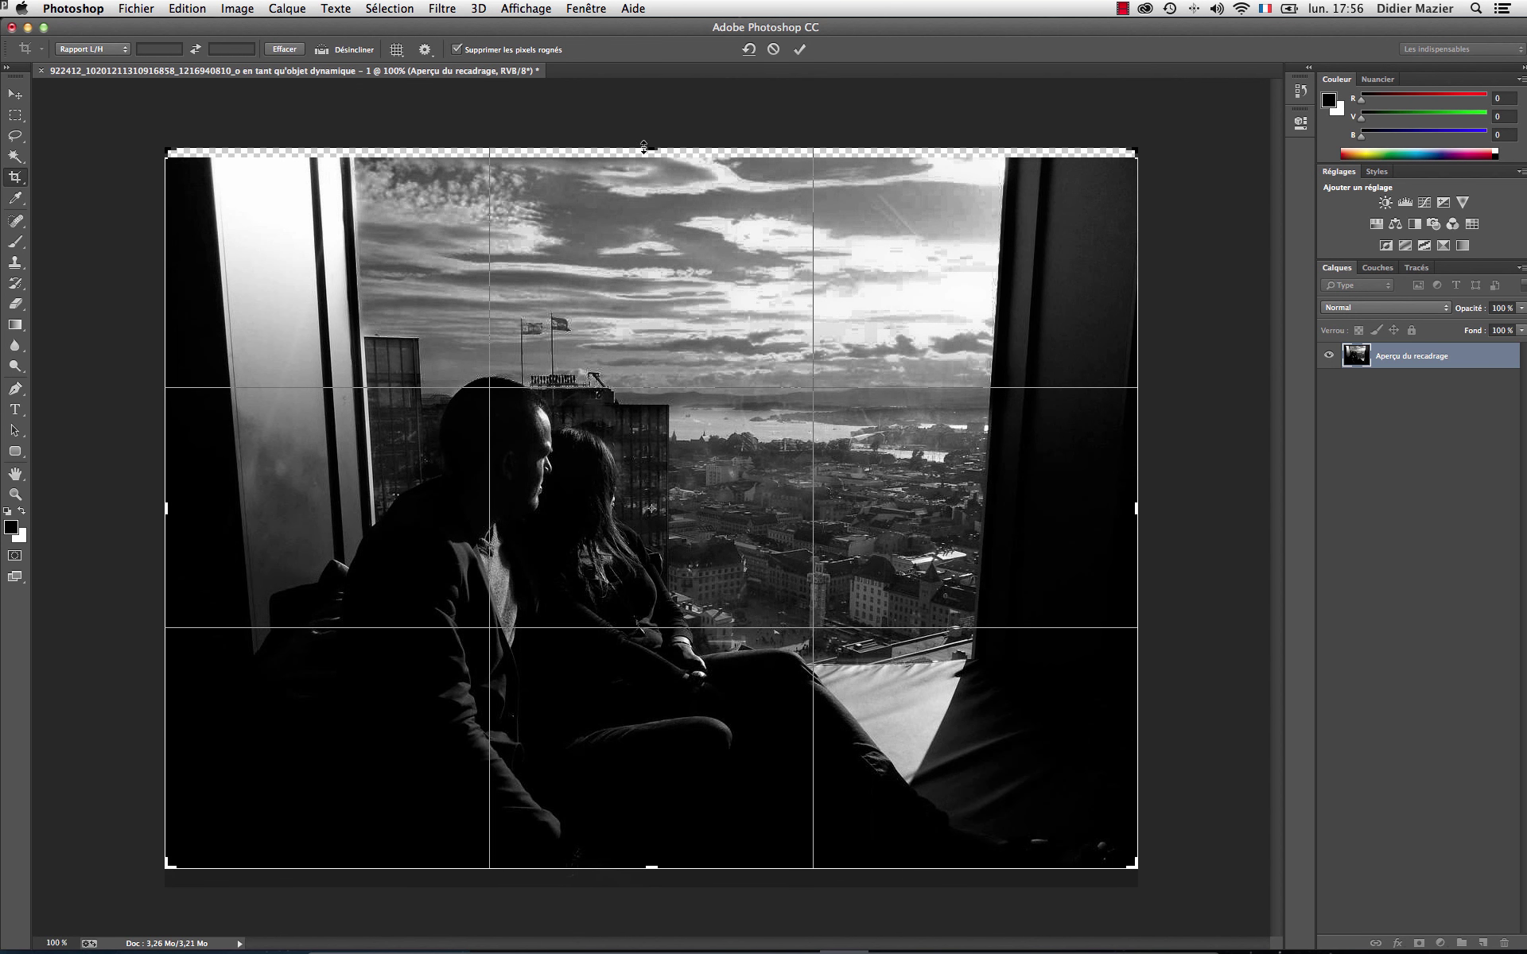
mouse_move(644, 147)
left_mouse_down()
mouse_move(647, 173)
mouse_move(652, 156)
left_mouse_up()
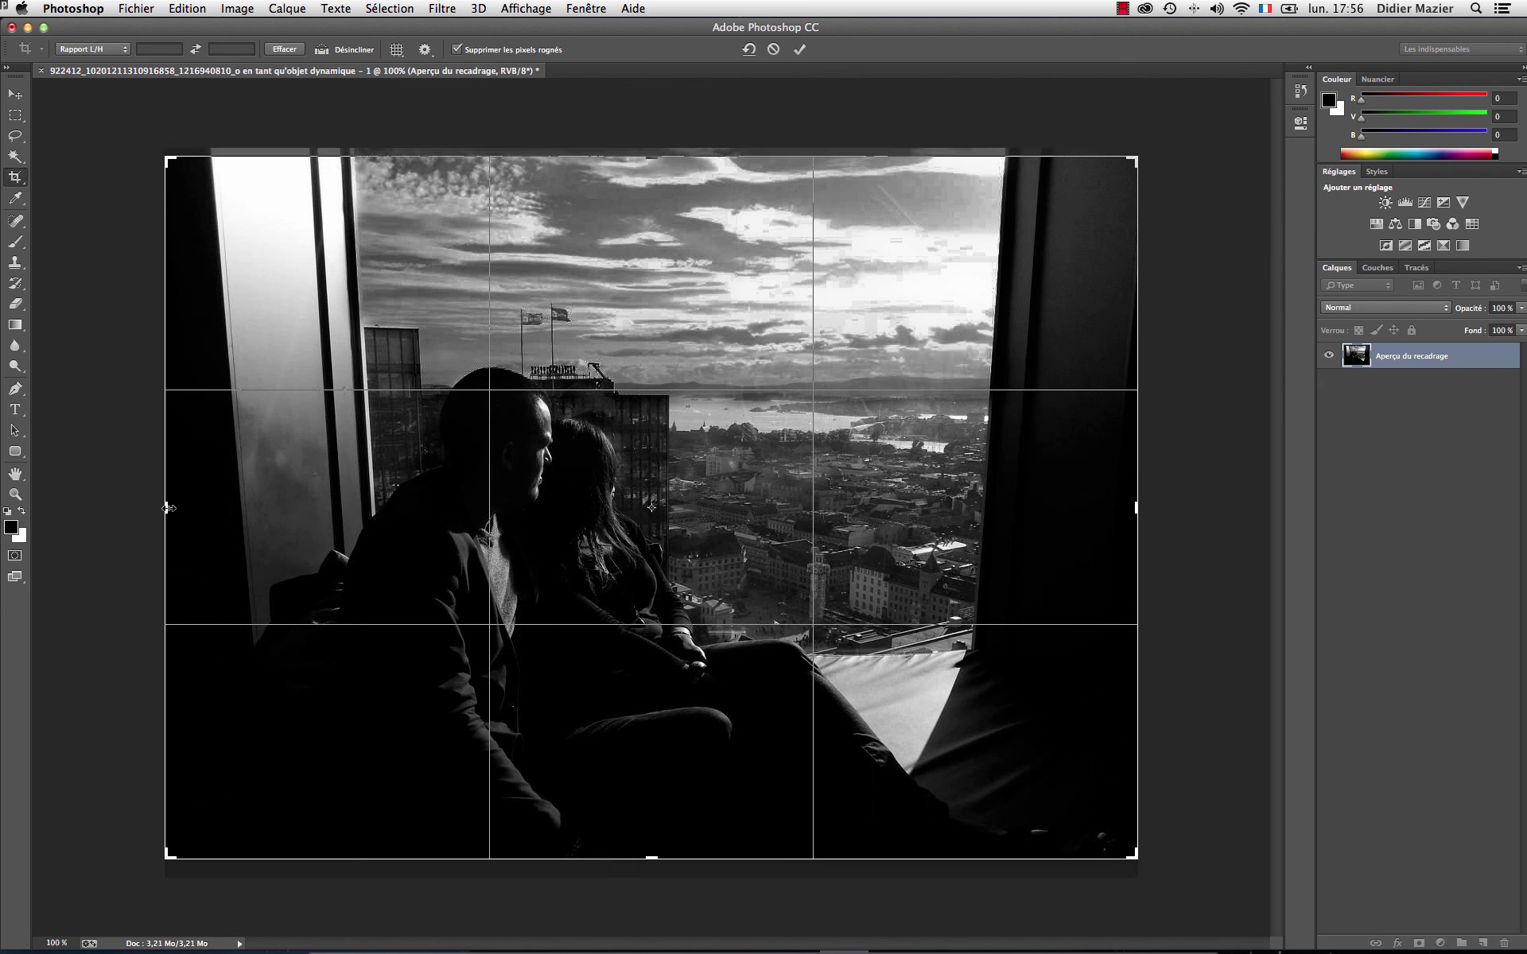
- Narrow the crop from both sides to a nearly square frame around the couple and the window, and apply it
left_click_drag(167, 507, 233, 511)
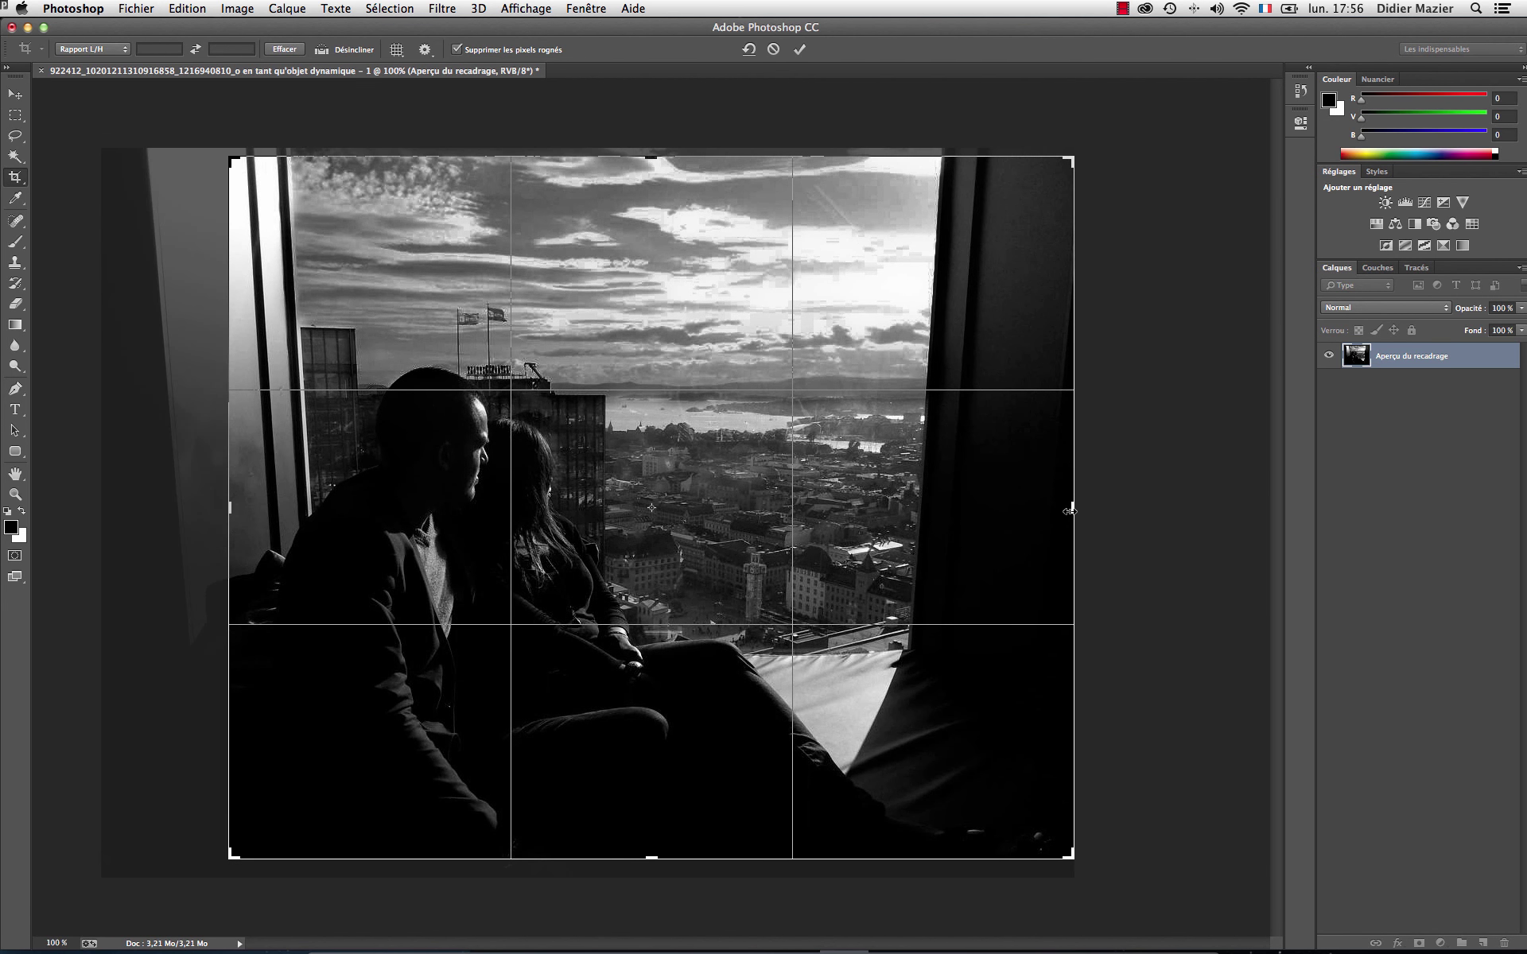
left_click_drag(1075, 511, 977, 511)
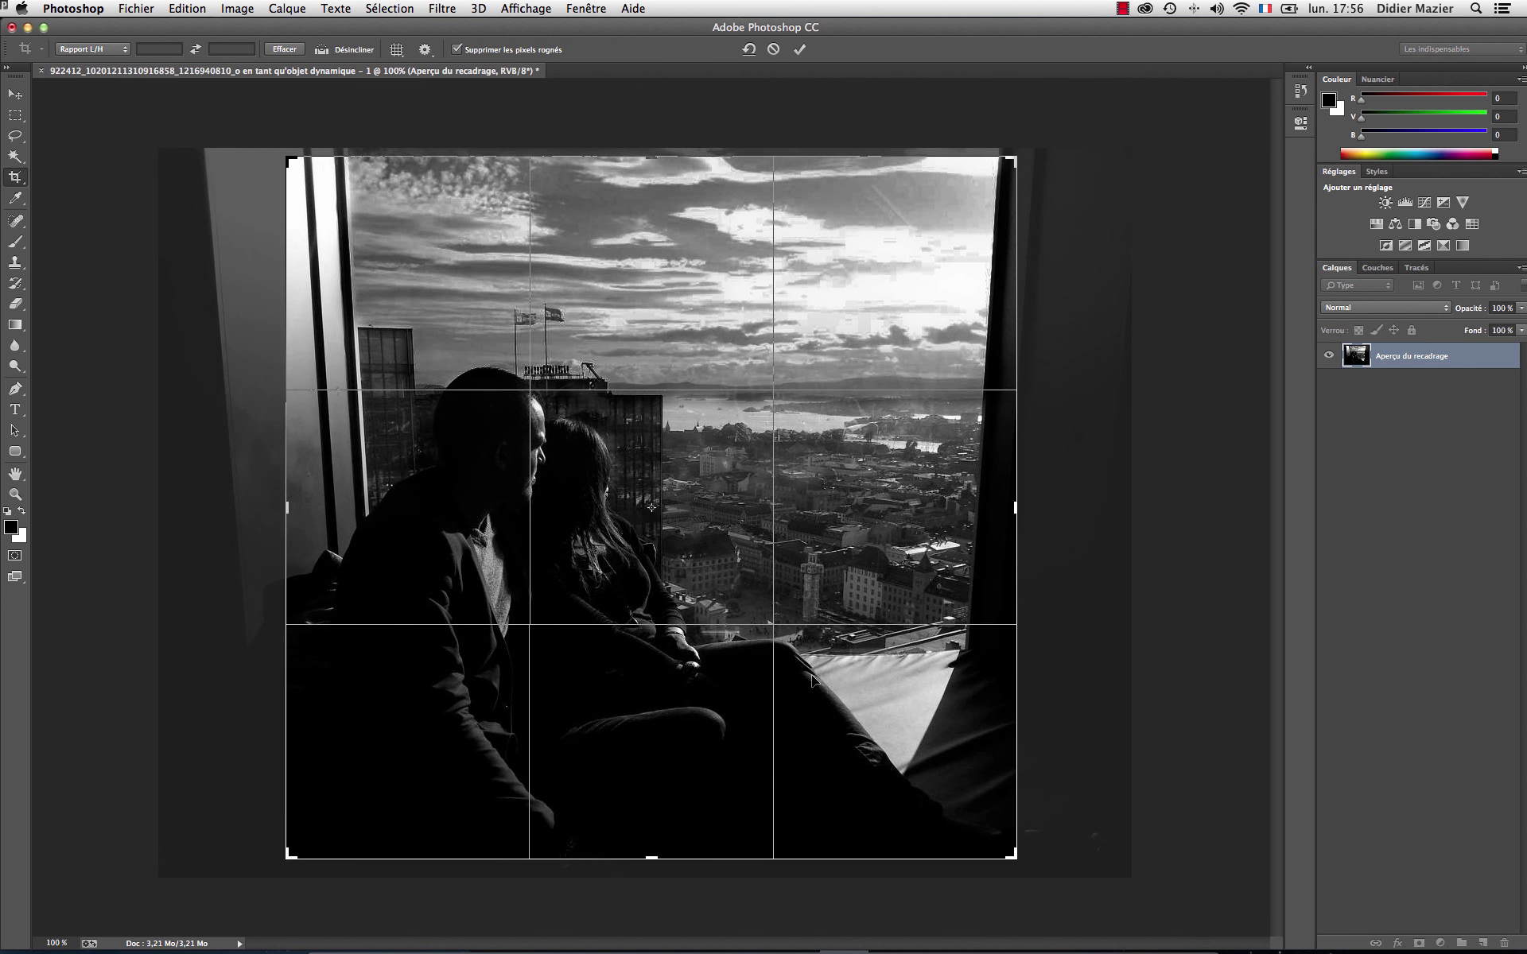
left_click_drag(285, 508, 298, 507)
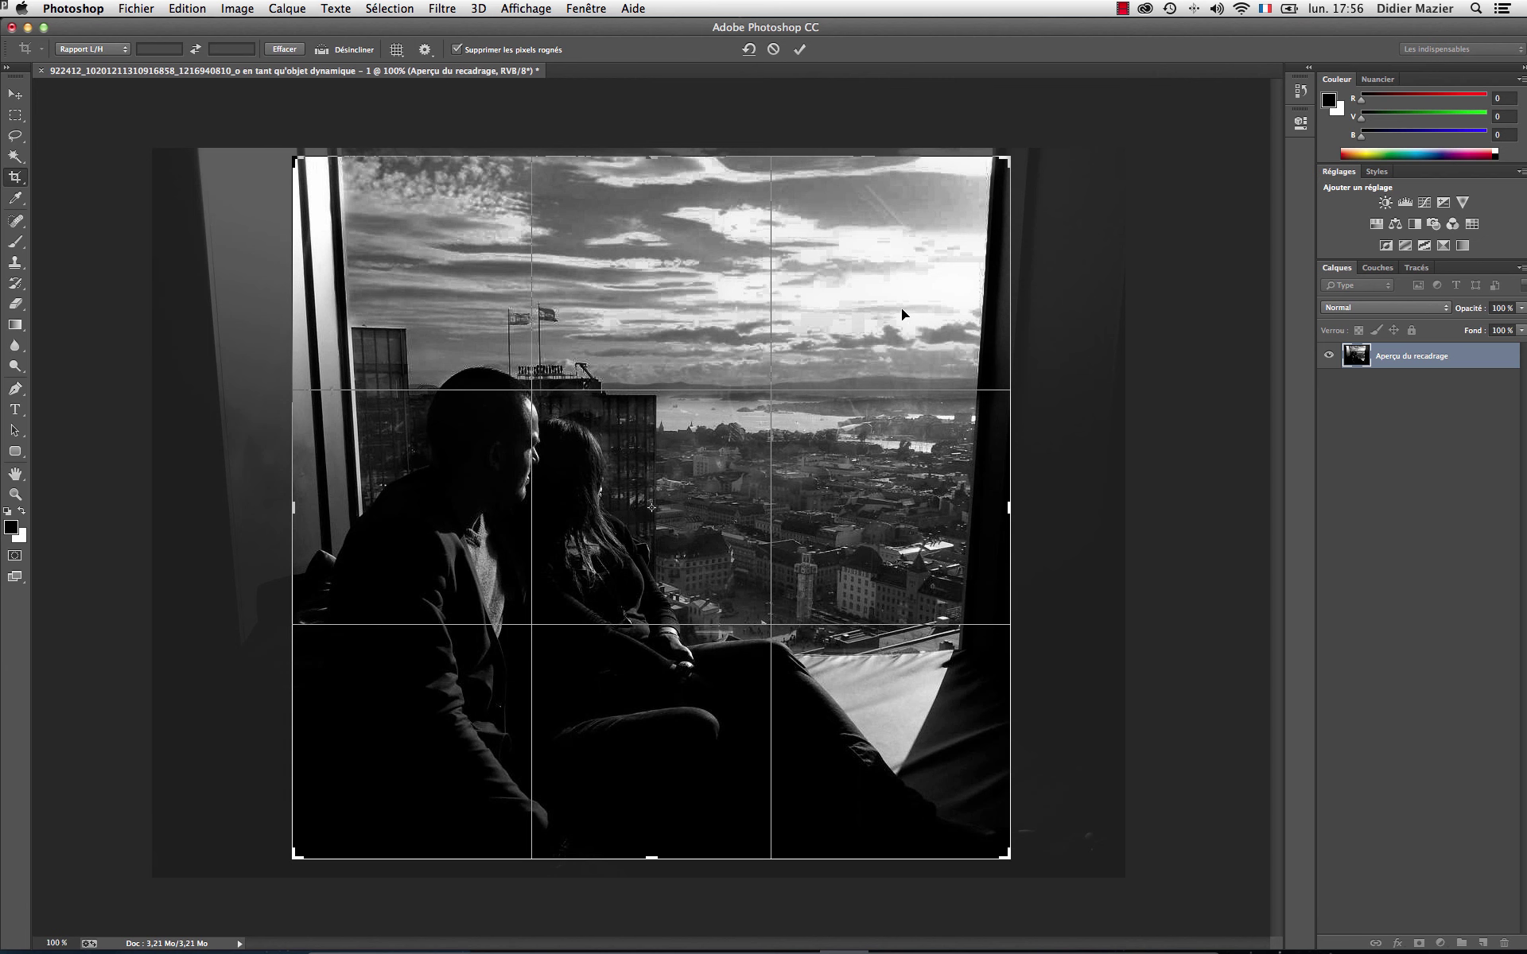
key("Return")
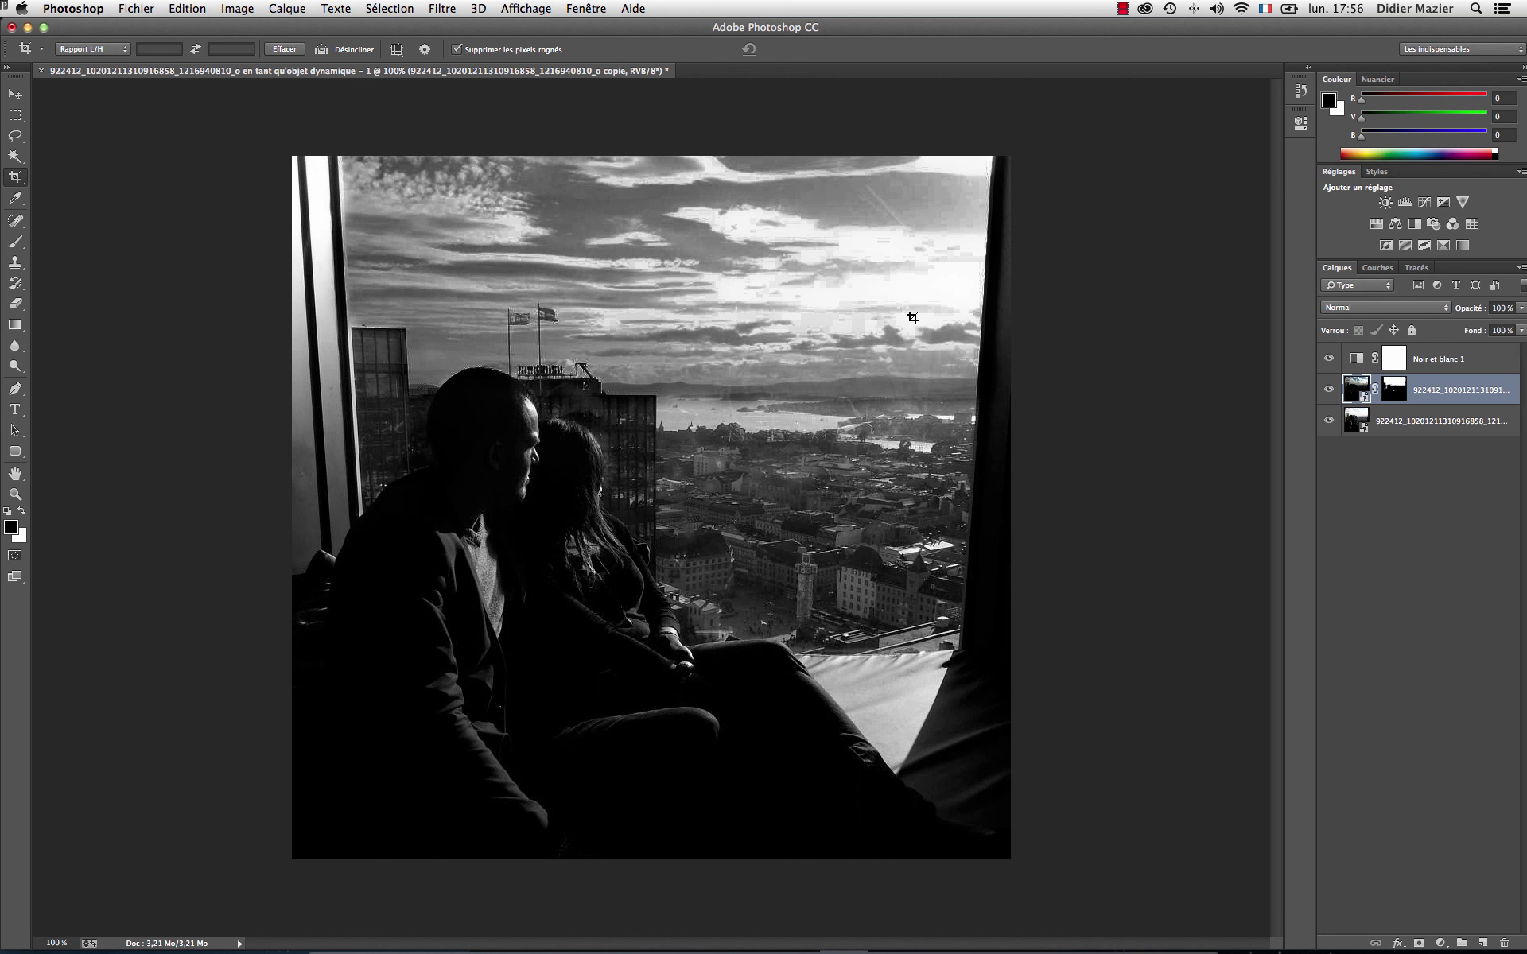